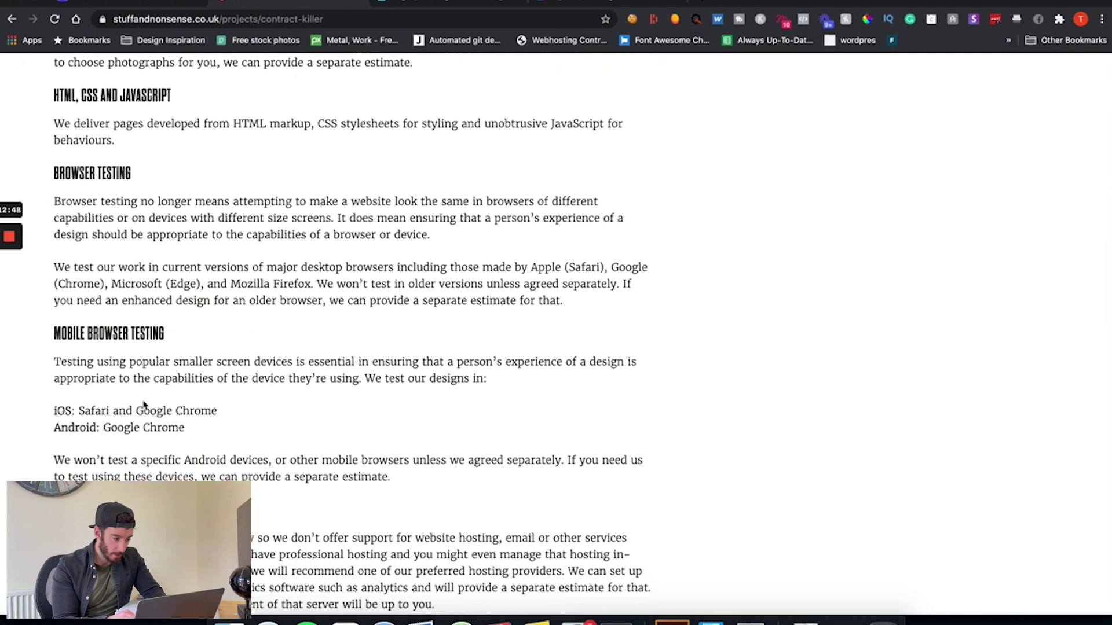
Read the remaining sections of the web contract template, through the payment schedule to the dotted-line signatures.
scroll(142, 400, "down", 8)
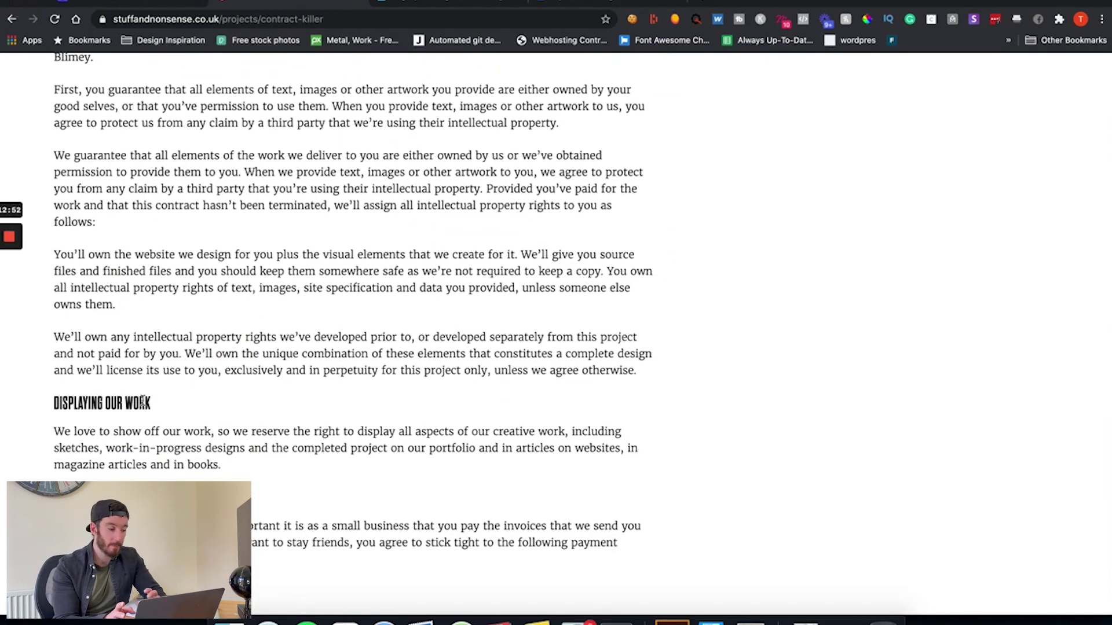
scroll(142, 399, "down", 5)
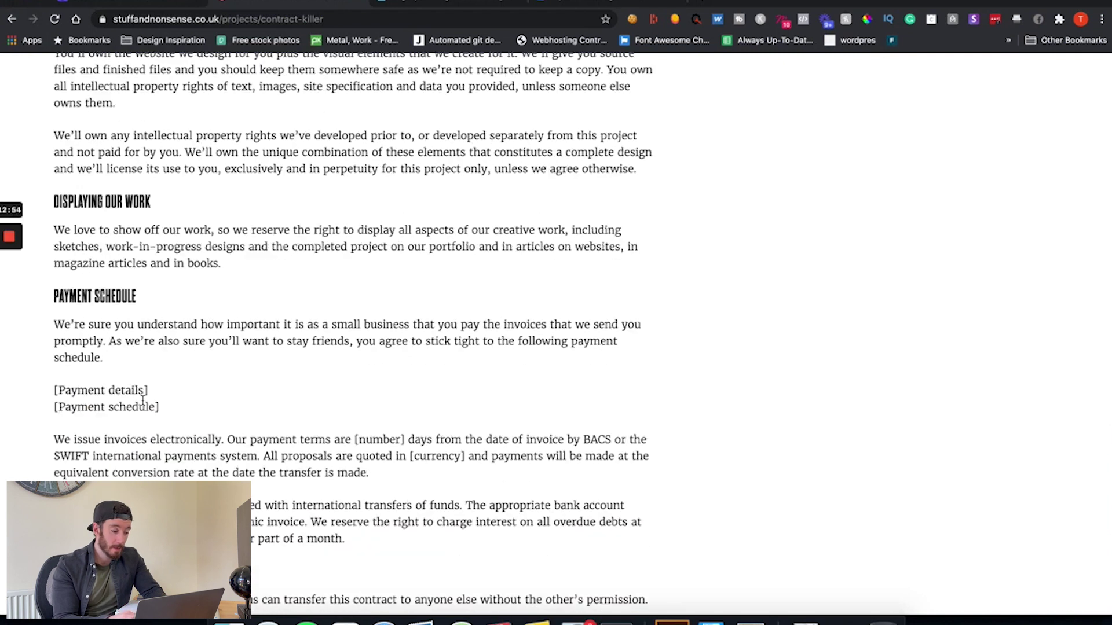
scroll(143, 400, "down", 10)
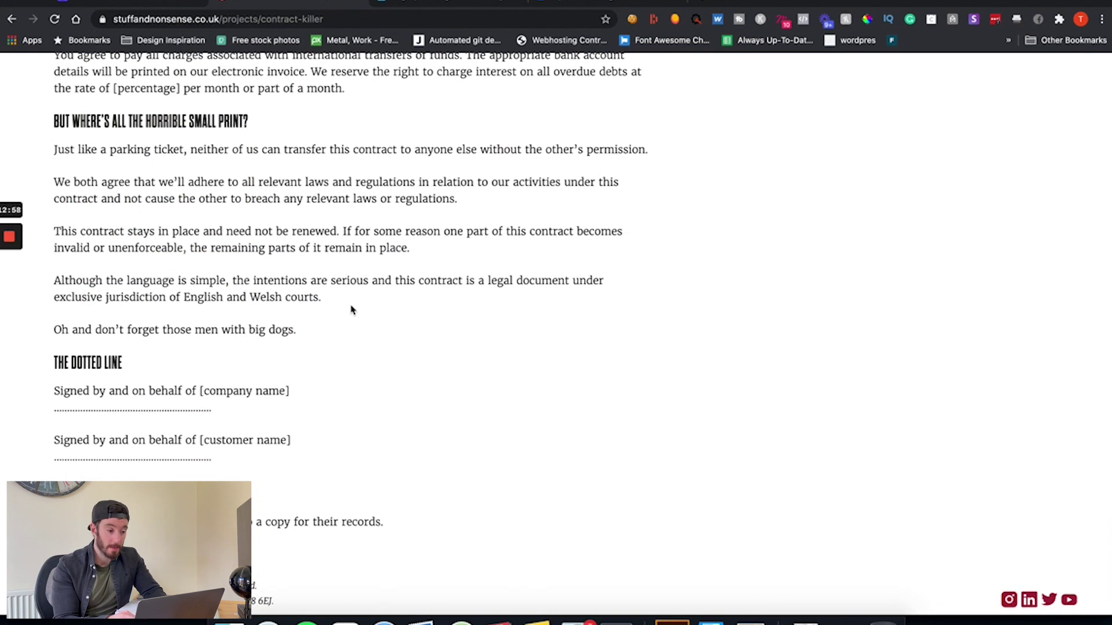
Switch to the example agreement in Preview and examine its title and the Between and And party names.
left_click(748, 621)
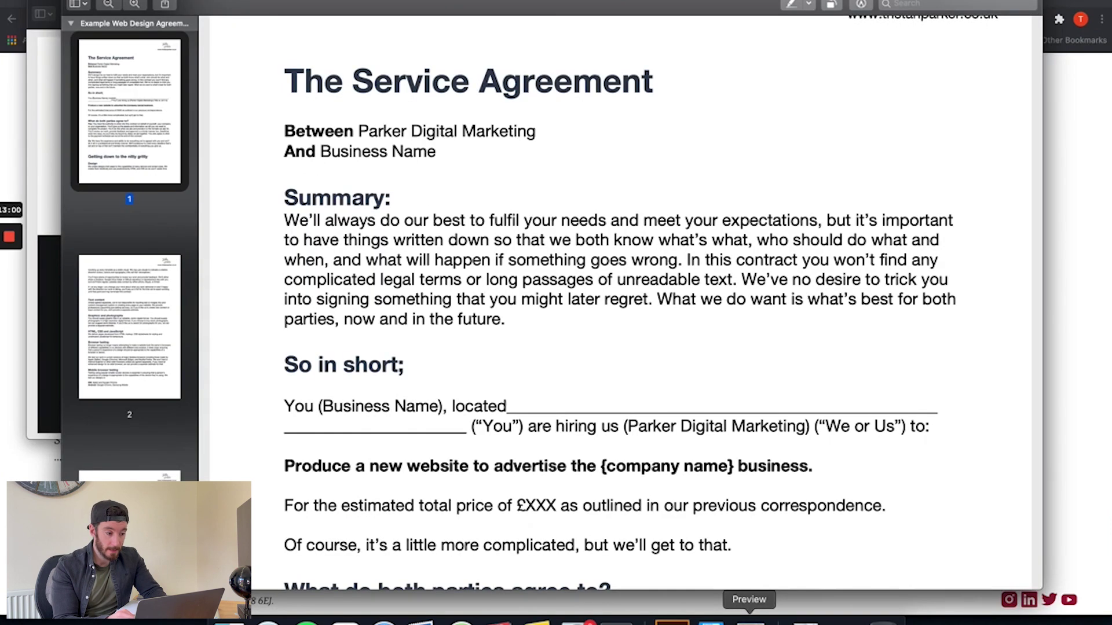
scroll(604, 176, "up", 3)
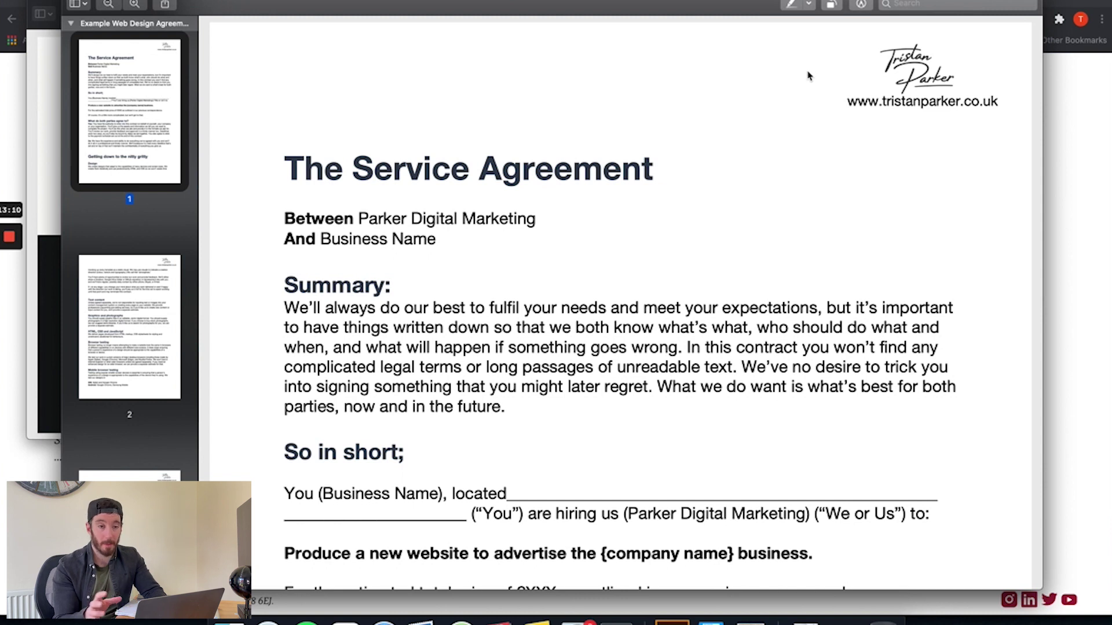
left_click_drag(280, 168, 663, 169)
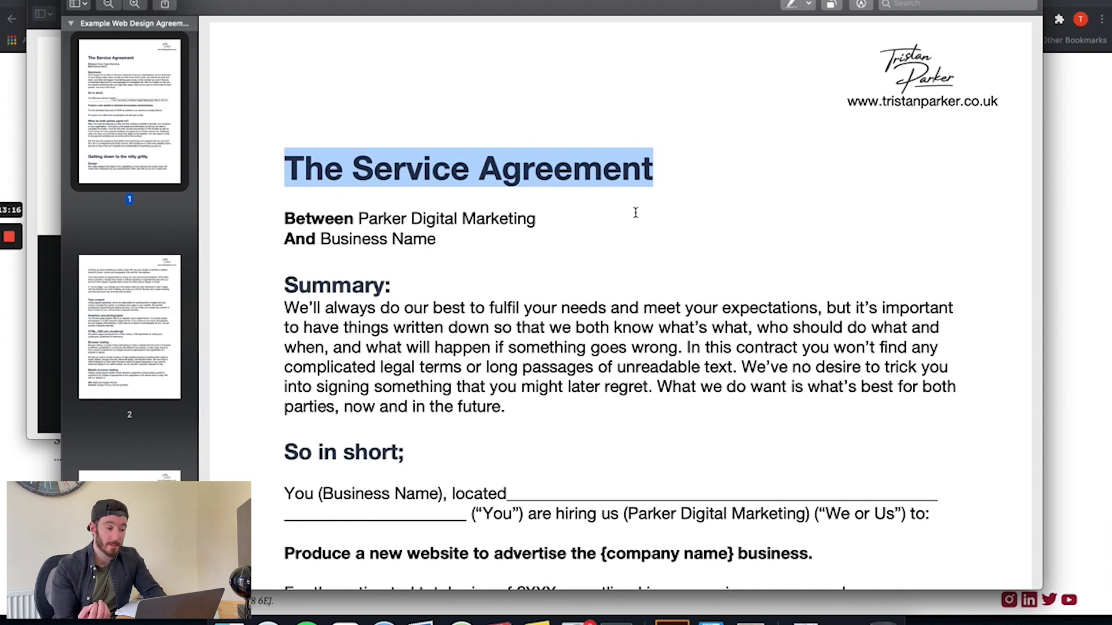
left_click(661, 175)
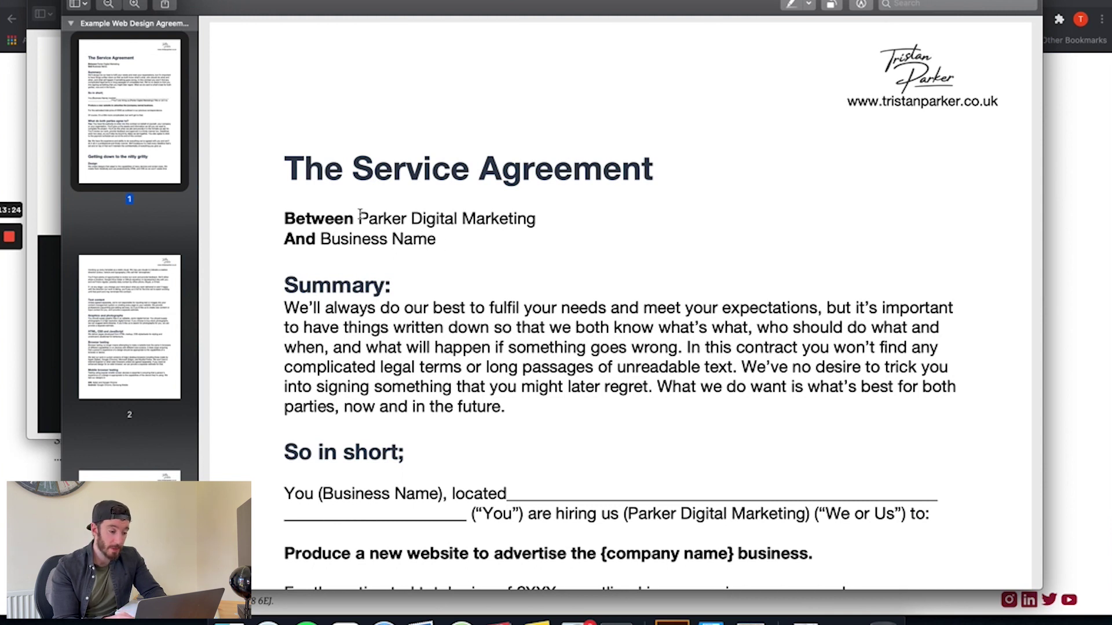
left_click_drag(359, 215, 566, 215)
left_click_drag(317, 238, 468, 236)
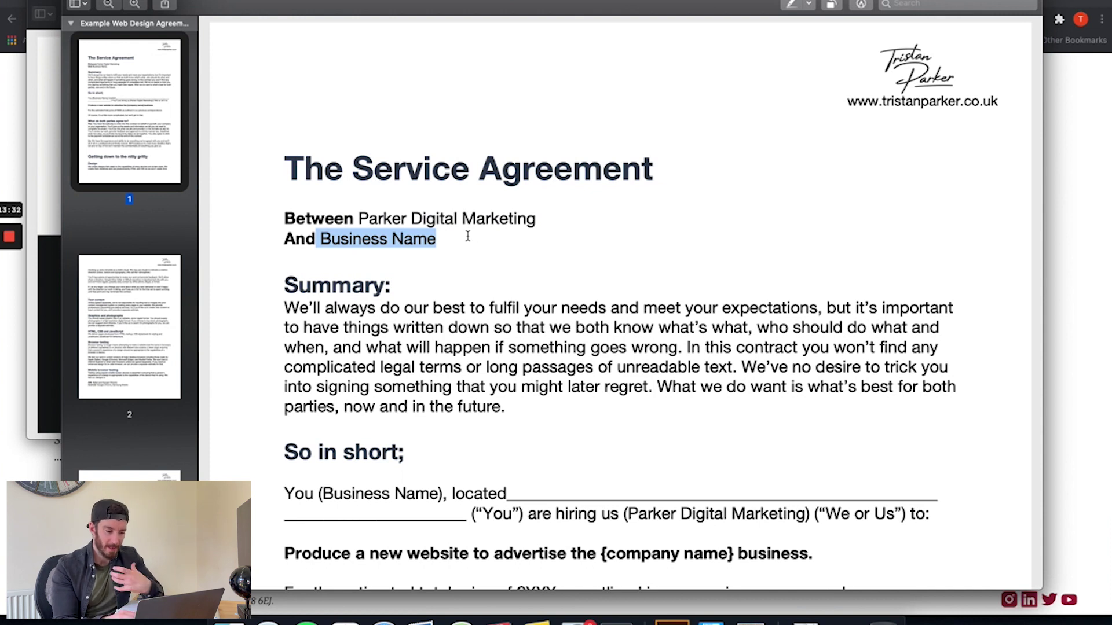
left_click(476, 255)
Examine the "So in short" section, highlighting the business name, address blank, company name, project wording and price placeholder.
scroll(476, 256, "down", 1)
scroll(476, 255, "down", 4)
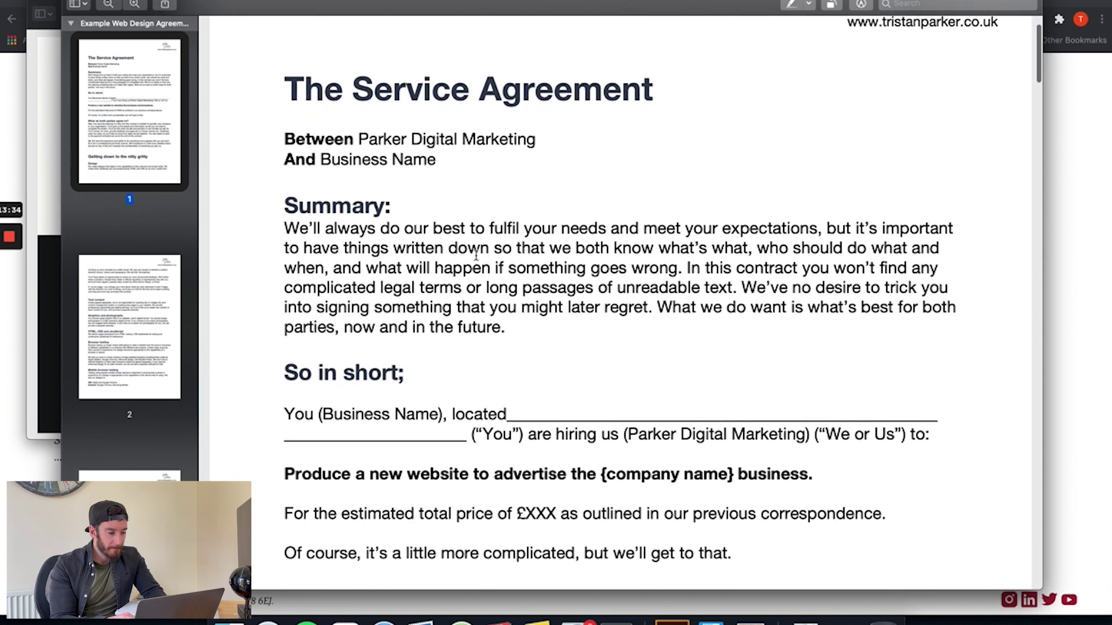
scroll(476, 255, "down", 1)
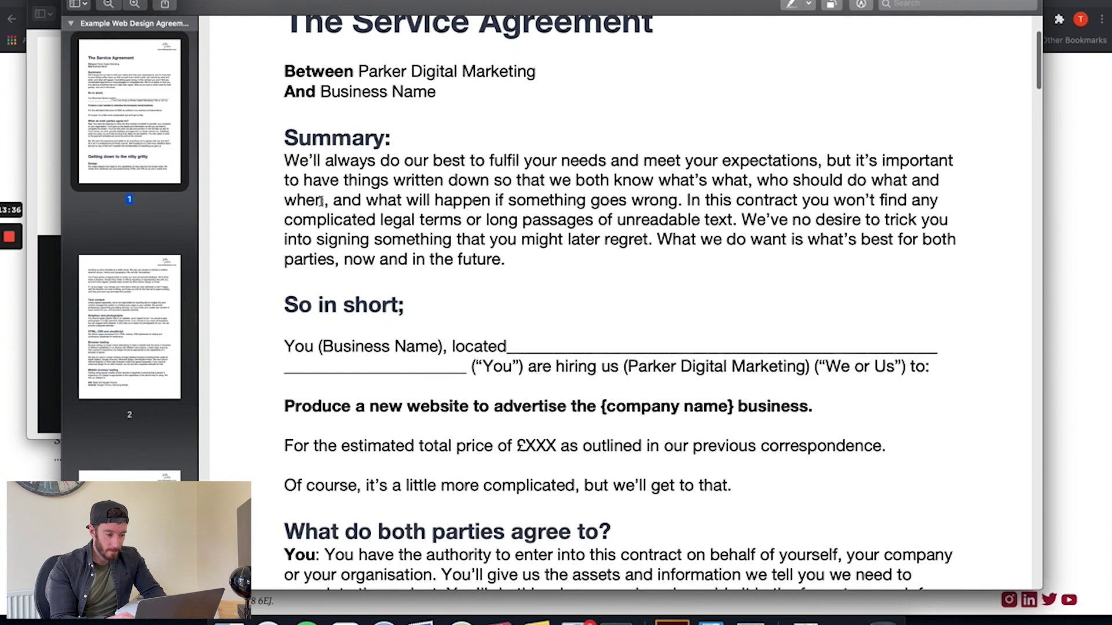
scroll(539, 337, "down", 2)
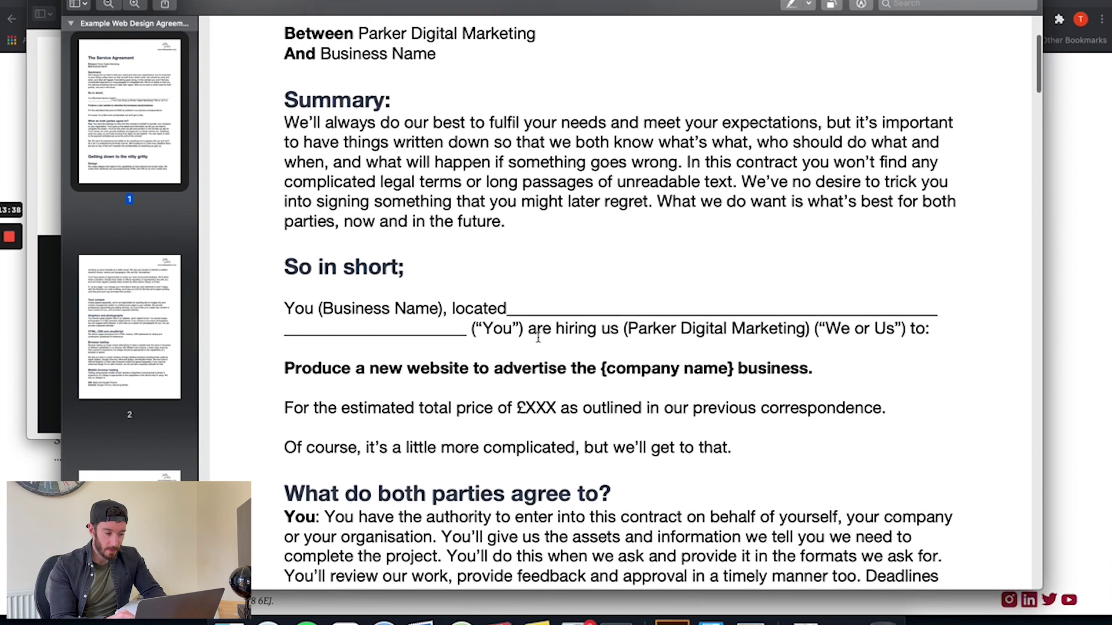
left_click_drag(323, 298, 438, 295)
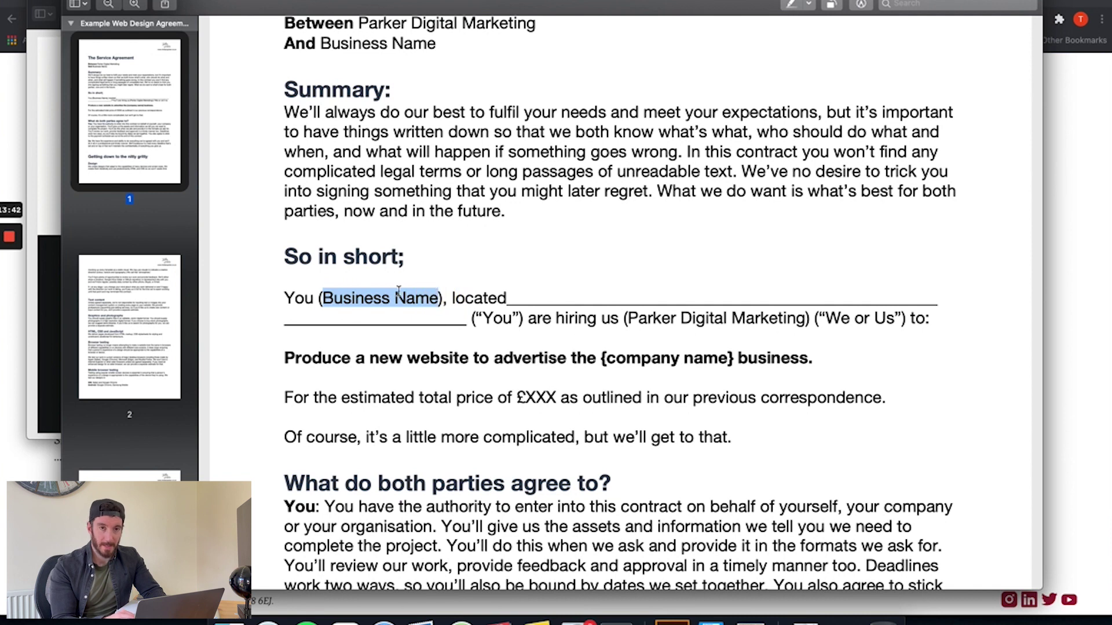
left_click_drag(512, 299, 473, 317)
left_click_drag(600, 359, 733, 357)
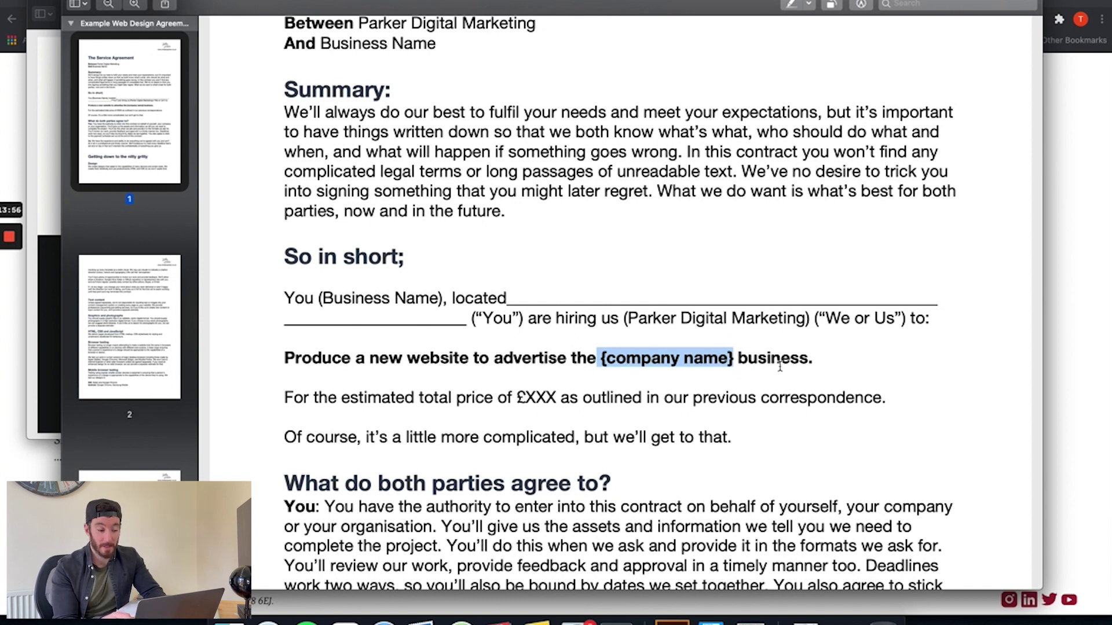
left_click(811, 360)
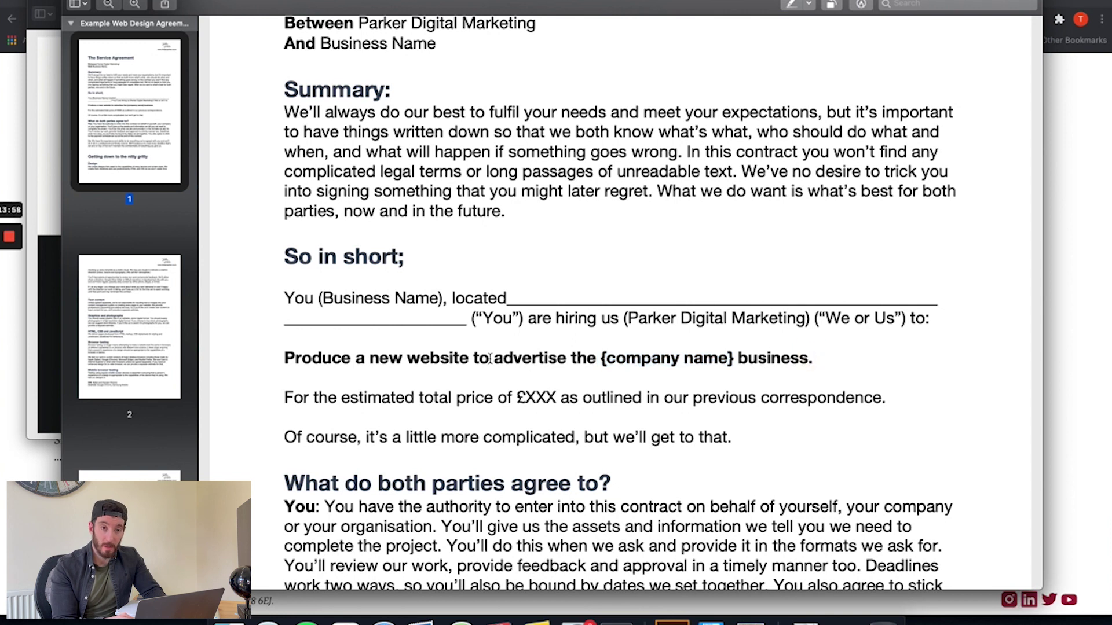
left_click_drag(566, 359, 273, 365)
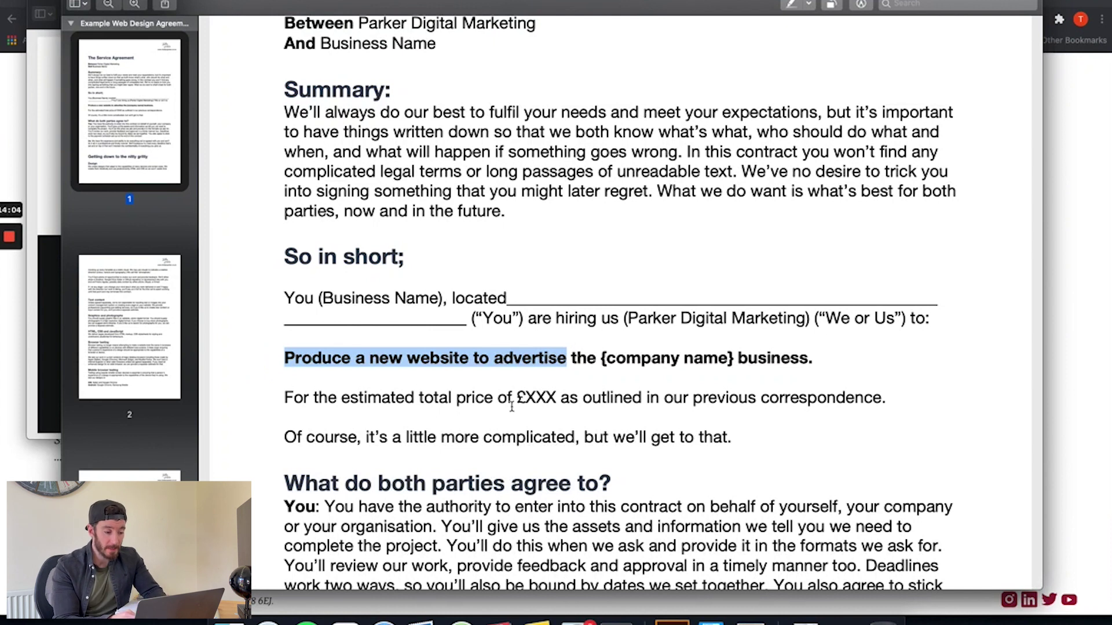
left_click_drag(527, 399, 557, 398)
scroll(652, 372, "down", 3)
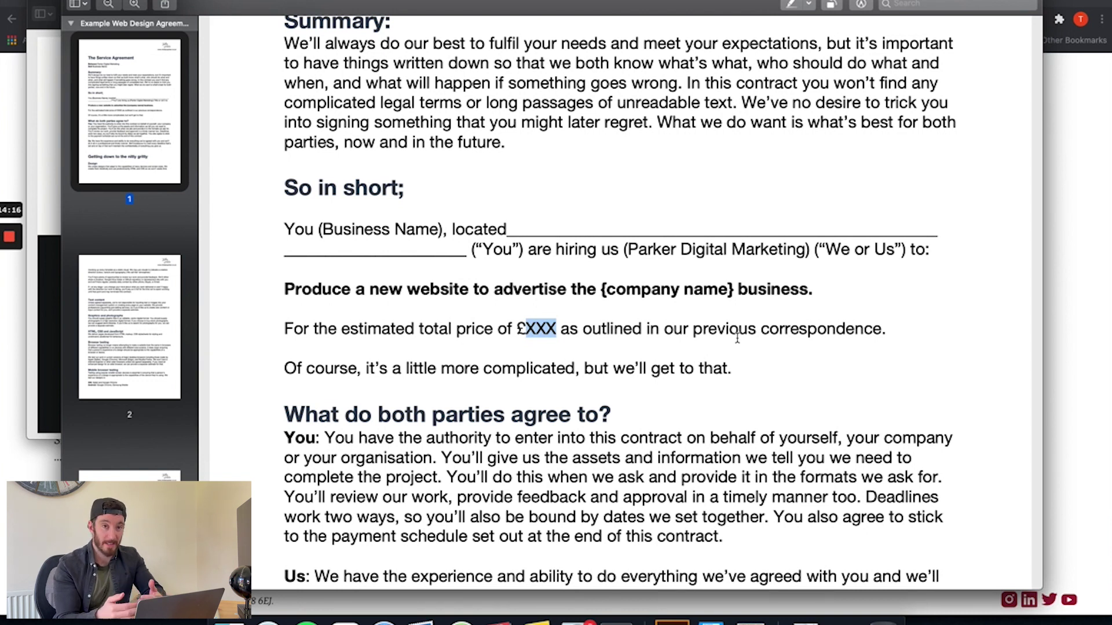
left_click(741, 381)
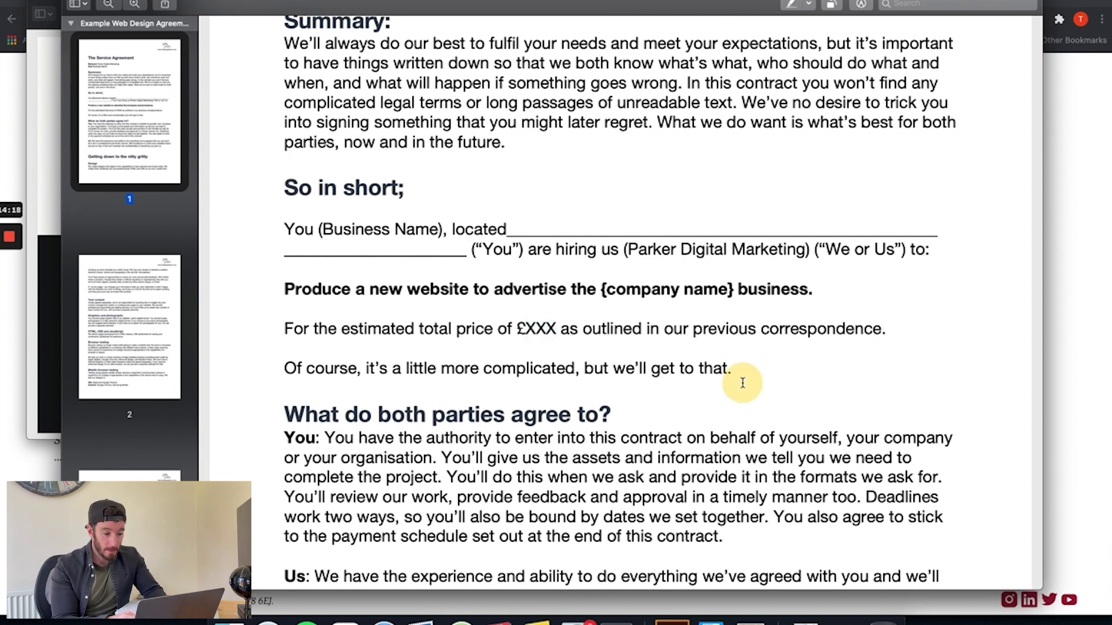
Review the end of the agreement and highlight the {Business Name} placeholder in the client's signature block.
scroll(742, 383, "down", 4)
scroll(743, 382, "down", 20)
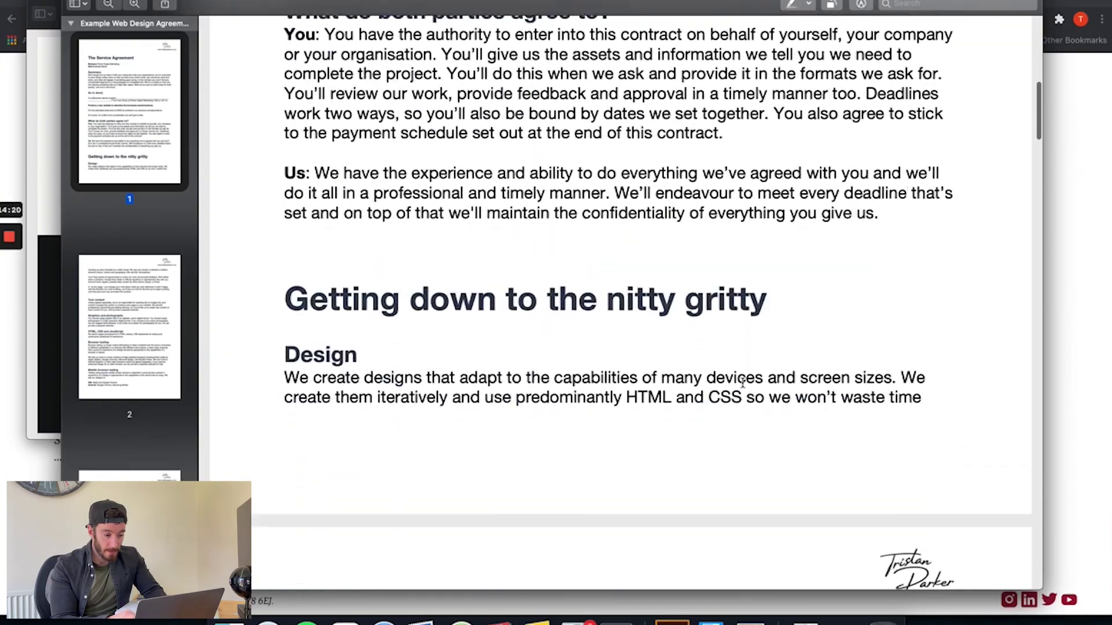
scroll(742, 382, "down", 20)
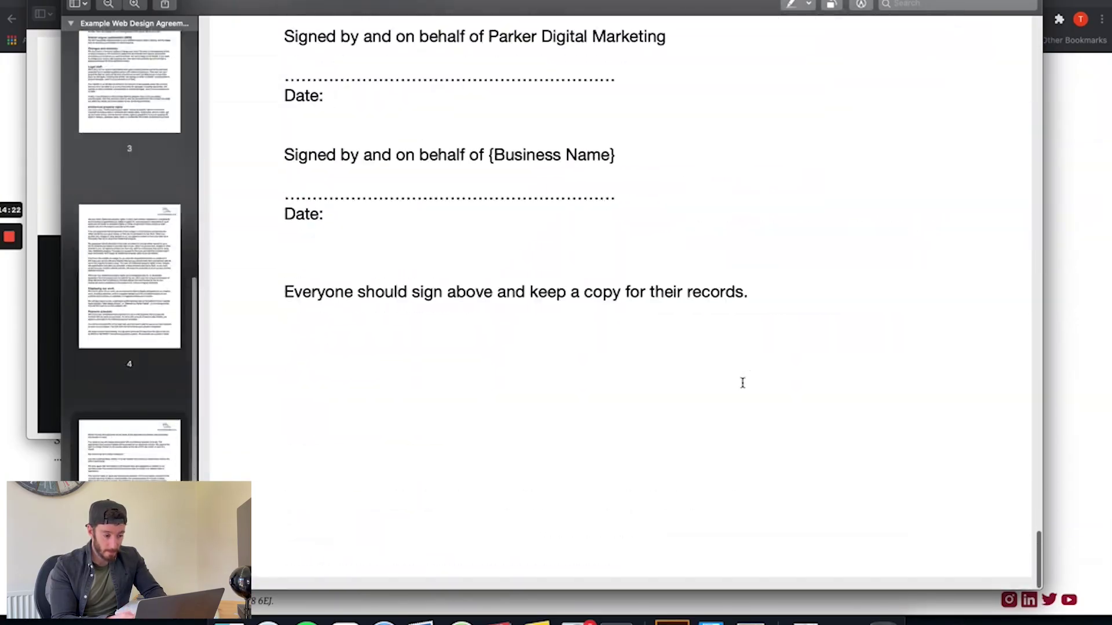
scroll(571, 290, "up", 3)
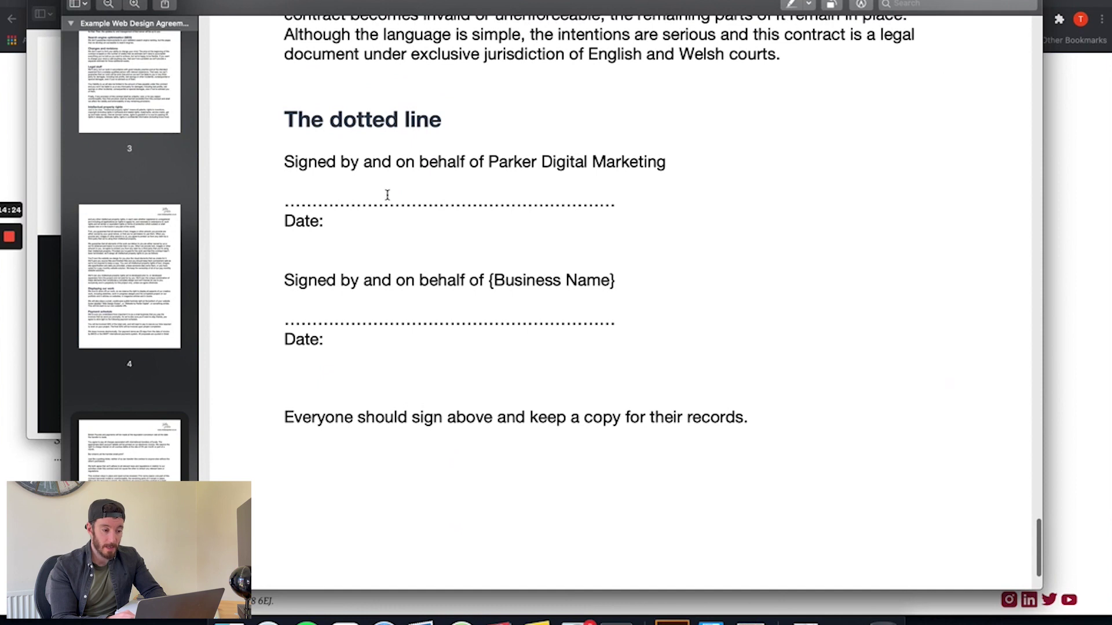
left_click_drag(490, 283, 627, 283)
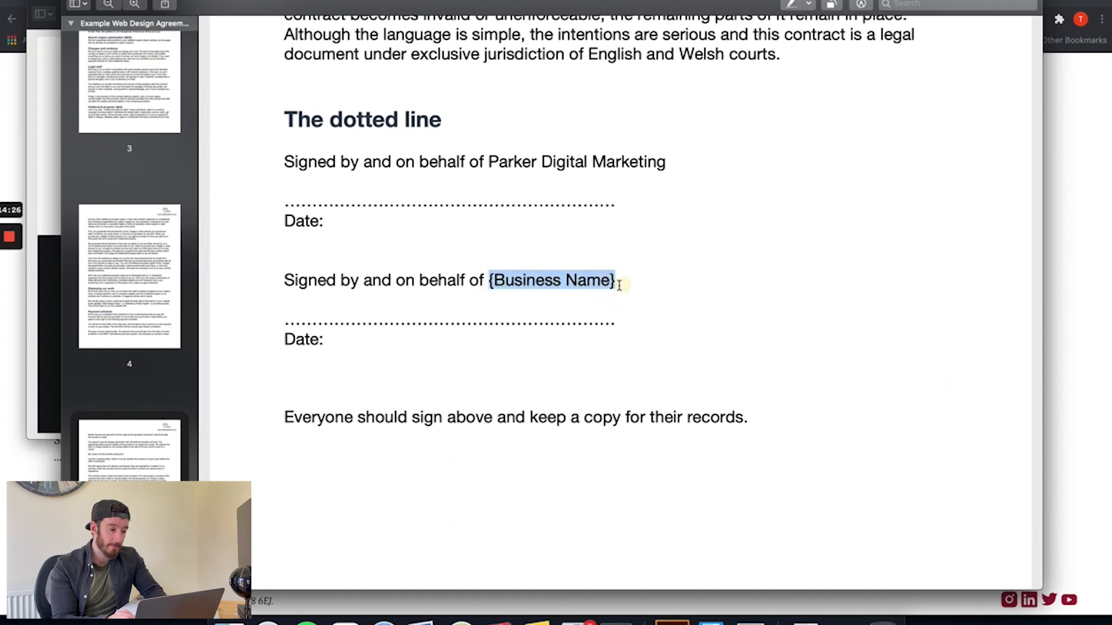
left_click(370, 215)
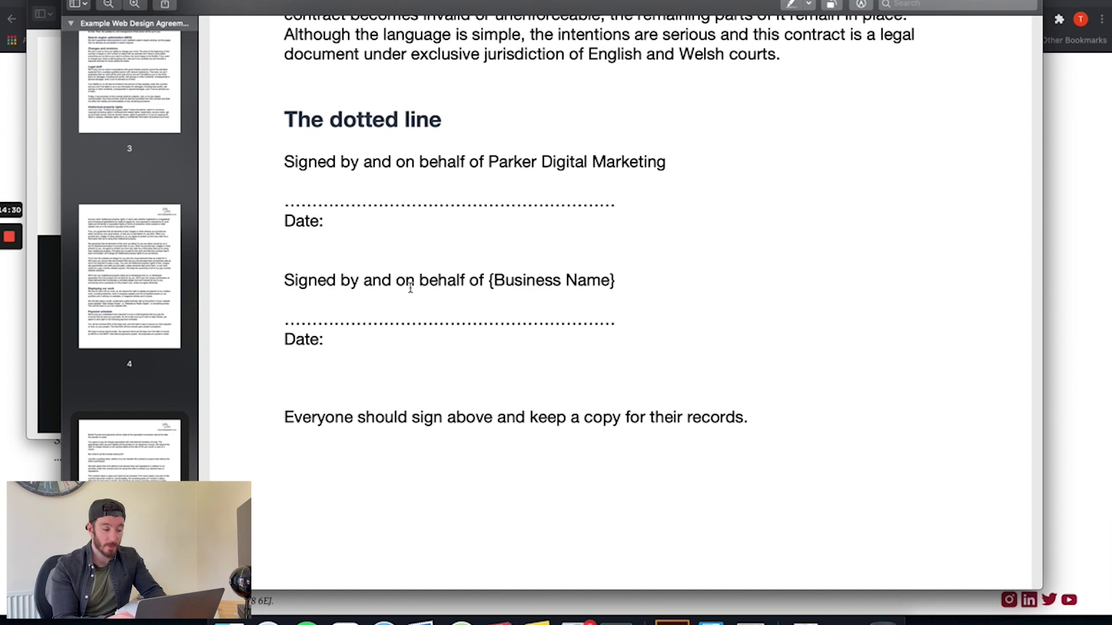
Switch to Chrome, log in to HelloSign and start a new document to sign or send.
left_click(346, 621)
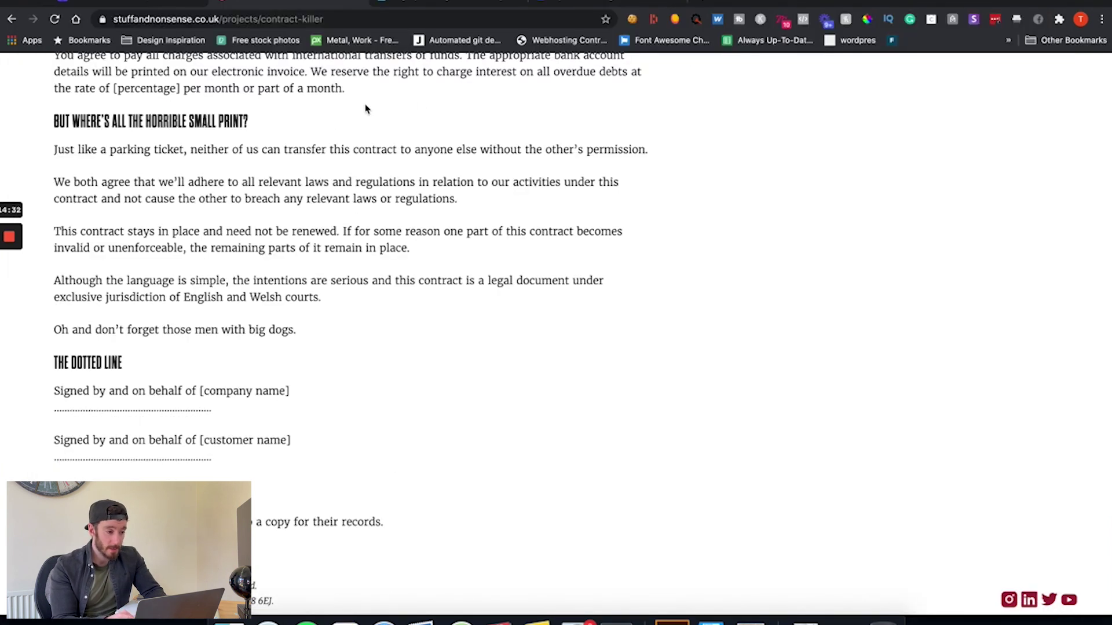
left_click(426, 5)
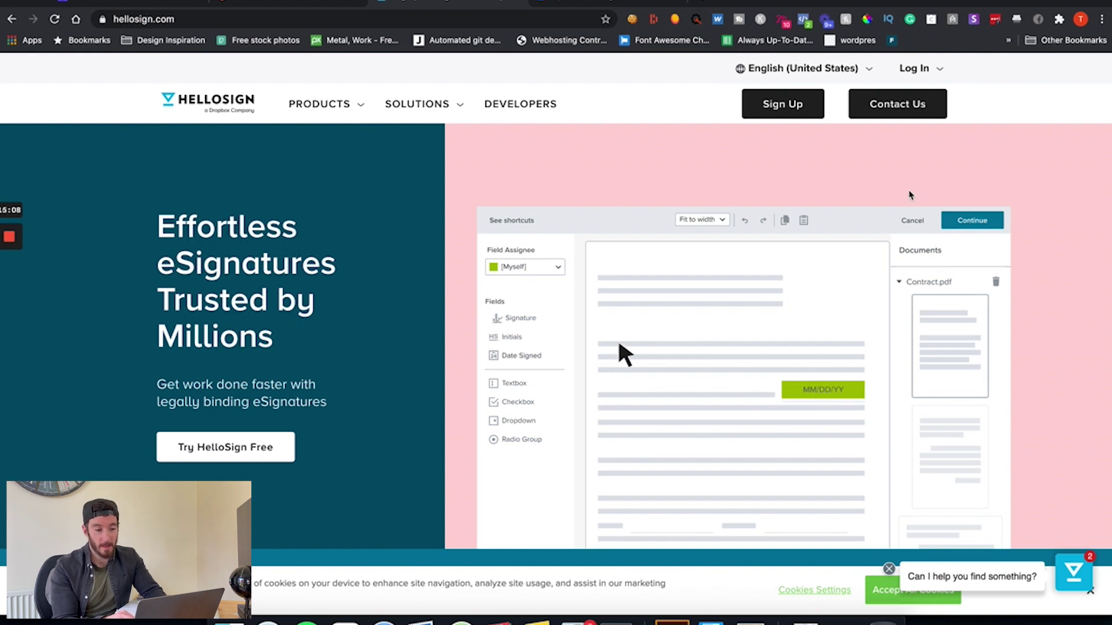
mouse_move(936, 67)
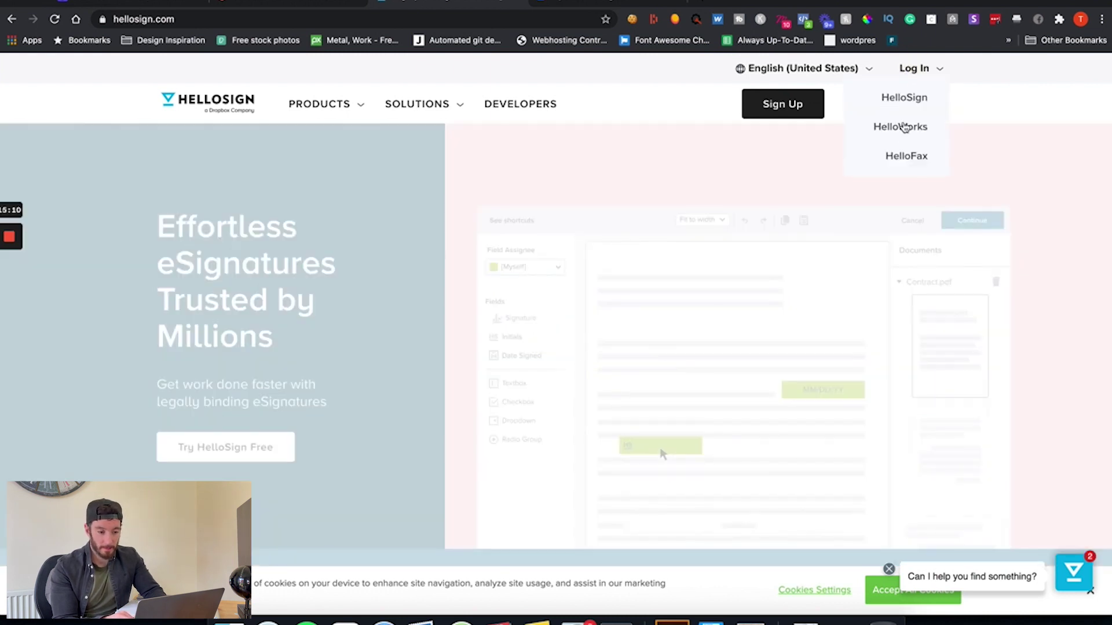
left_click(901, 103)
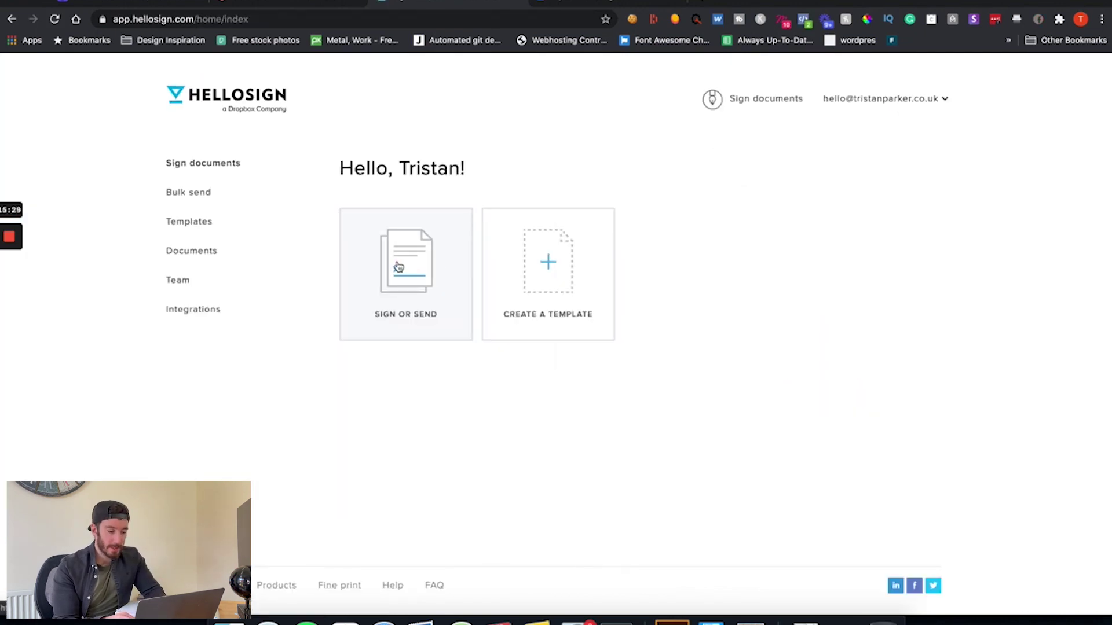
left_click(398, 266)
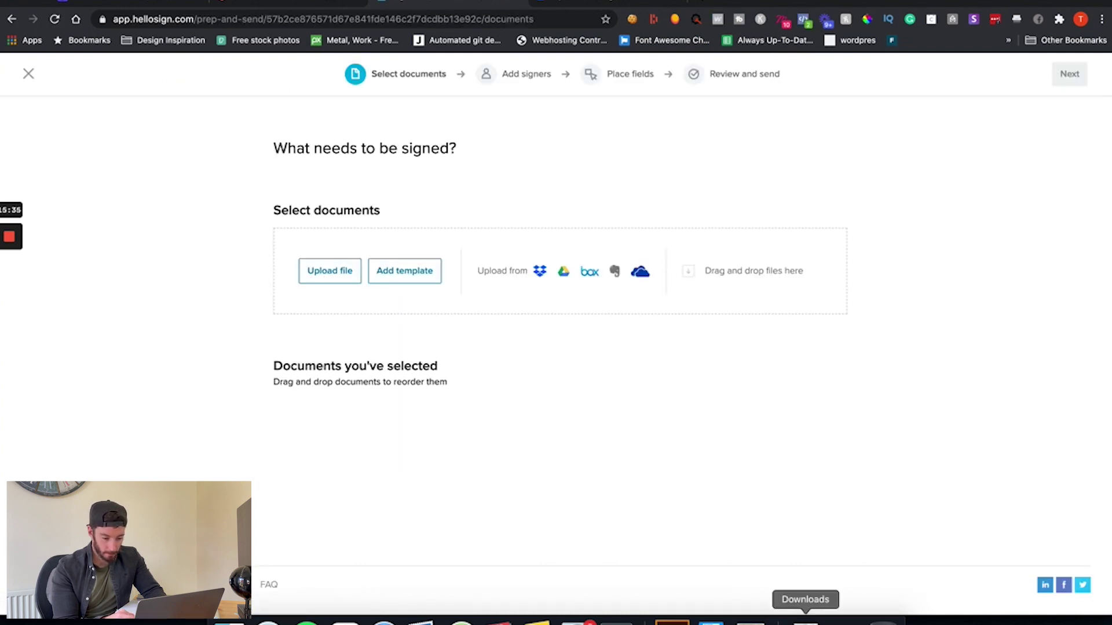
Upload Example Web Design Agreement.pdf from Downloads as the document to sign and continue to adding signers.
left_click(806, 621)
left_click_drag(560, 144, 352, 272)
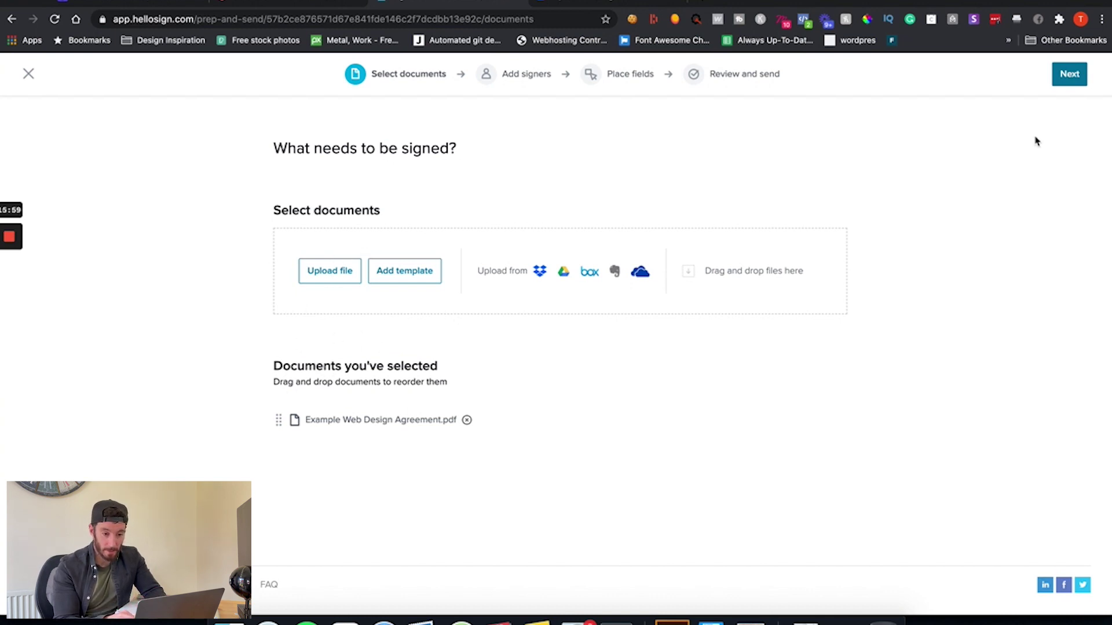
left_click(1070, 74)
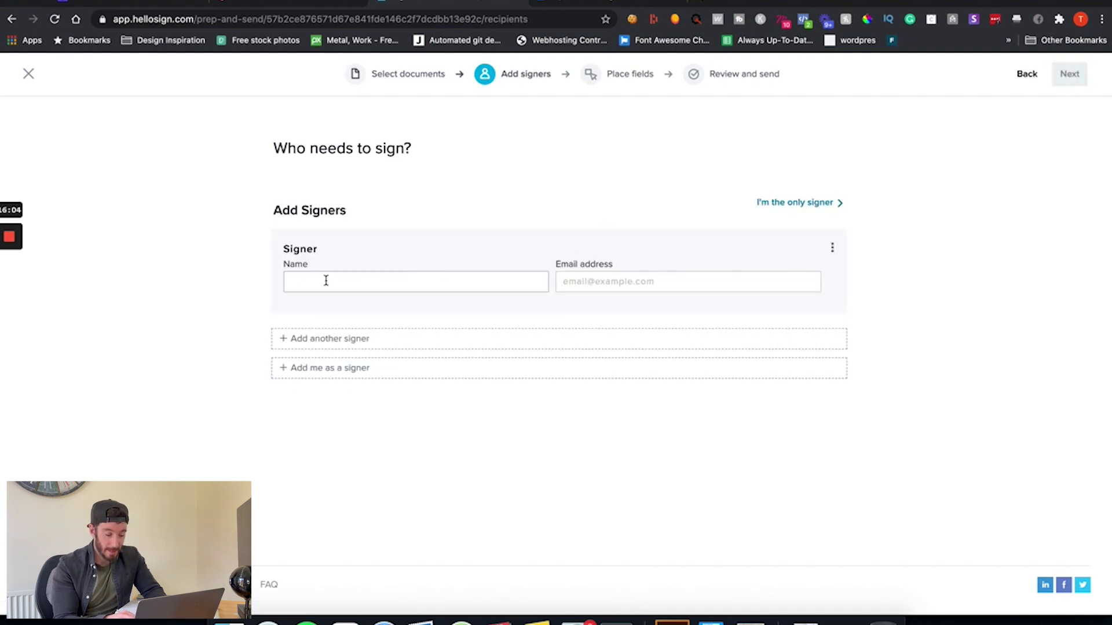
Add a signer named Business Rep with the signer's email address and continue to placing fields.
type("Business")
type(" Per")
key("BackSpace")
key("BackSpace")
type("Rep")
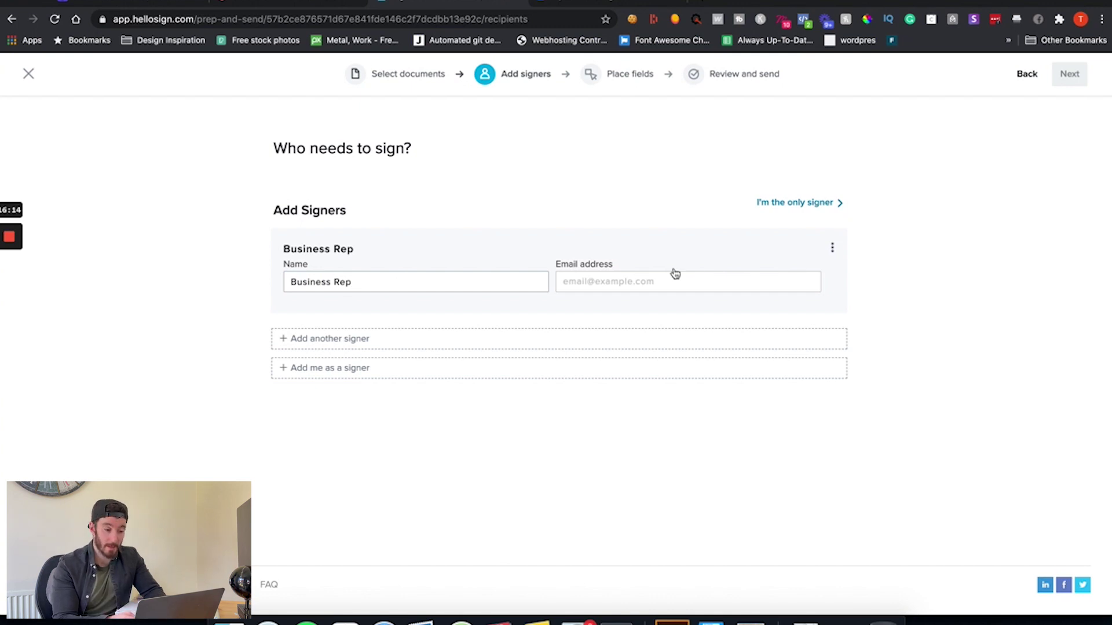
left_click(603, 287)
type("a@")
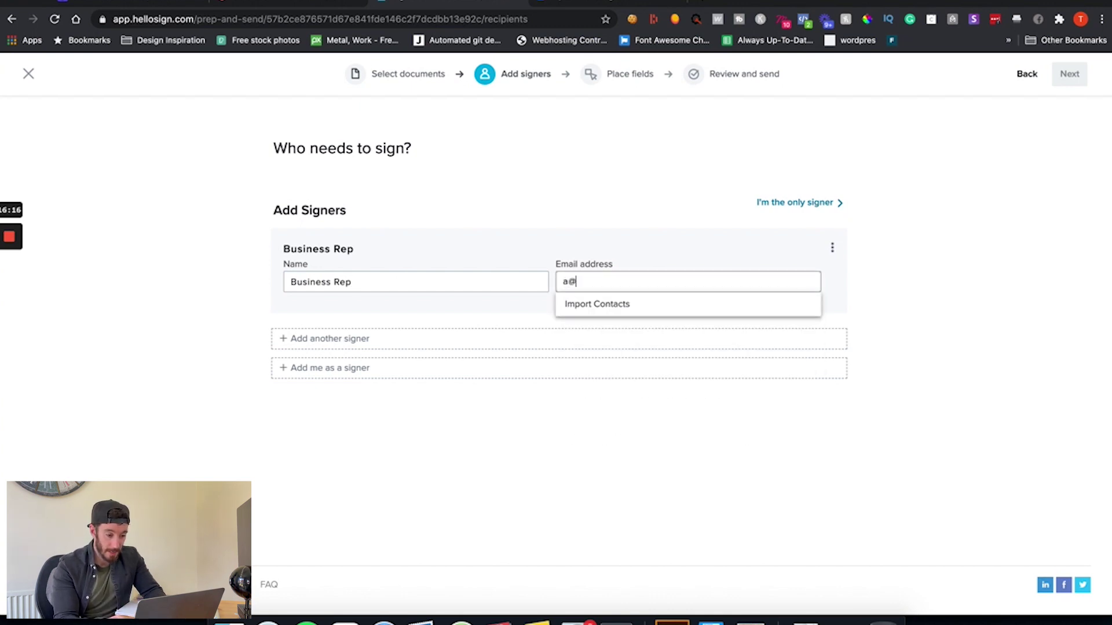
type("a.com")
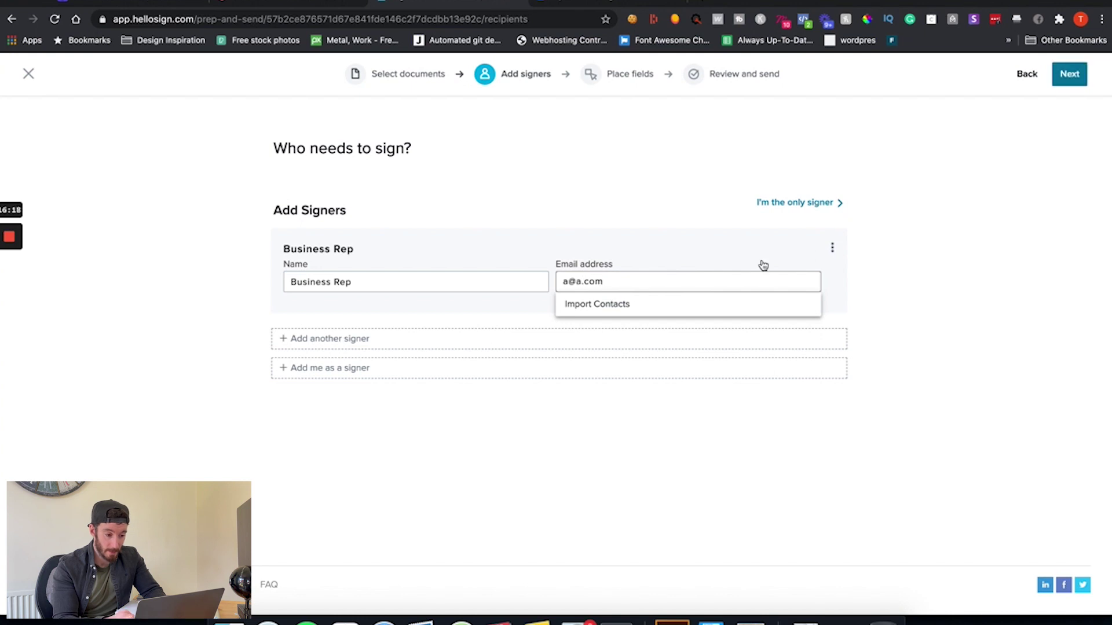
left_click(754, 223)
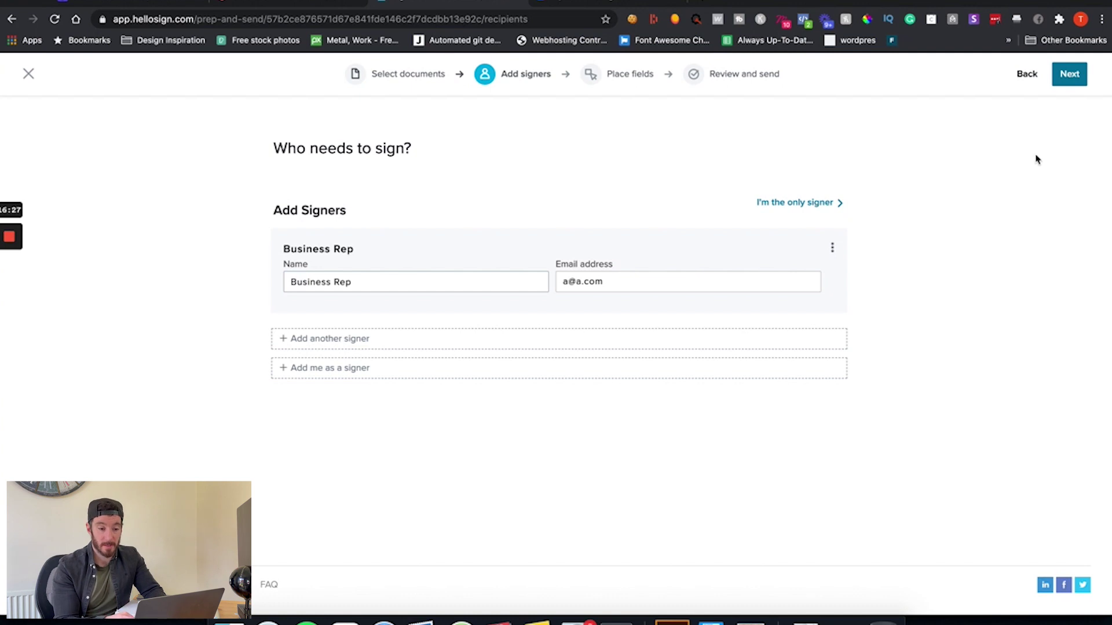
left_click(1069, 74)
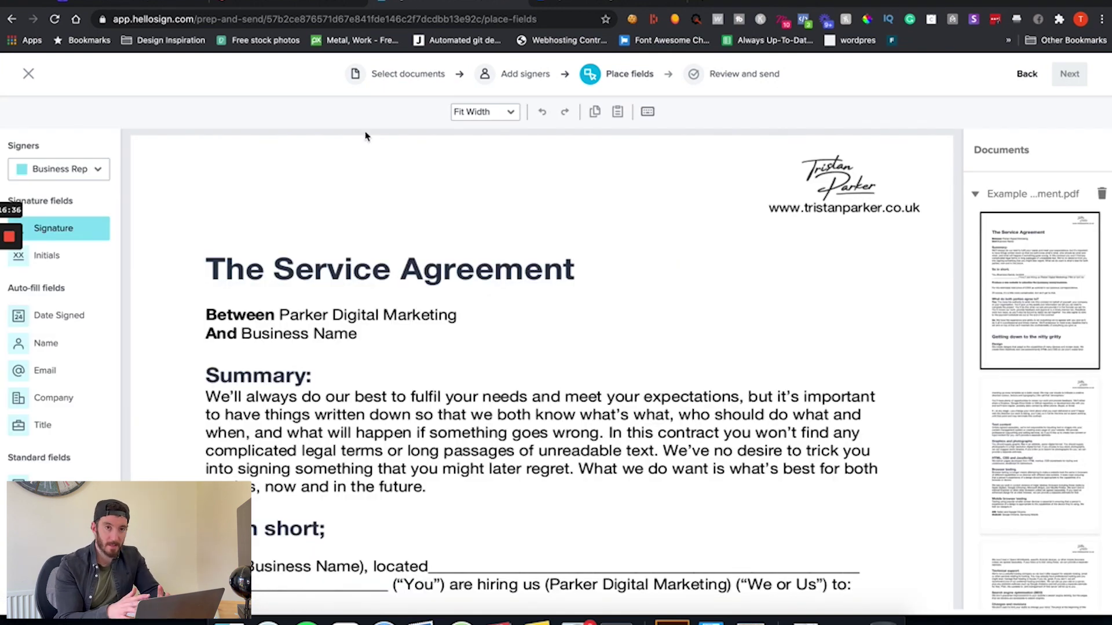
Add a textbox for Business Rep over the first blank line after "located" with the placeholder text "Address".
scroll(338, 206, "down", 5)
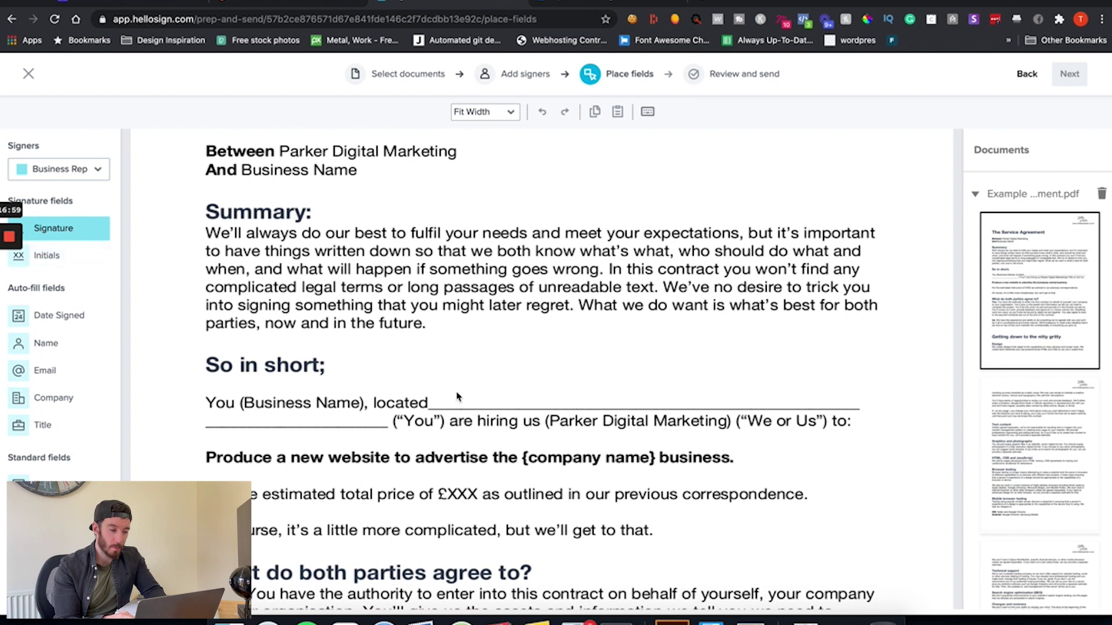
left_click_drag(31, 477, 857, 391)
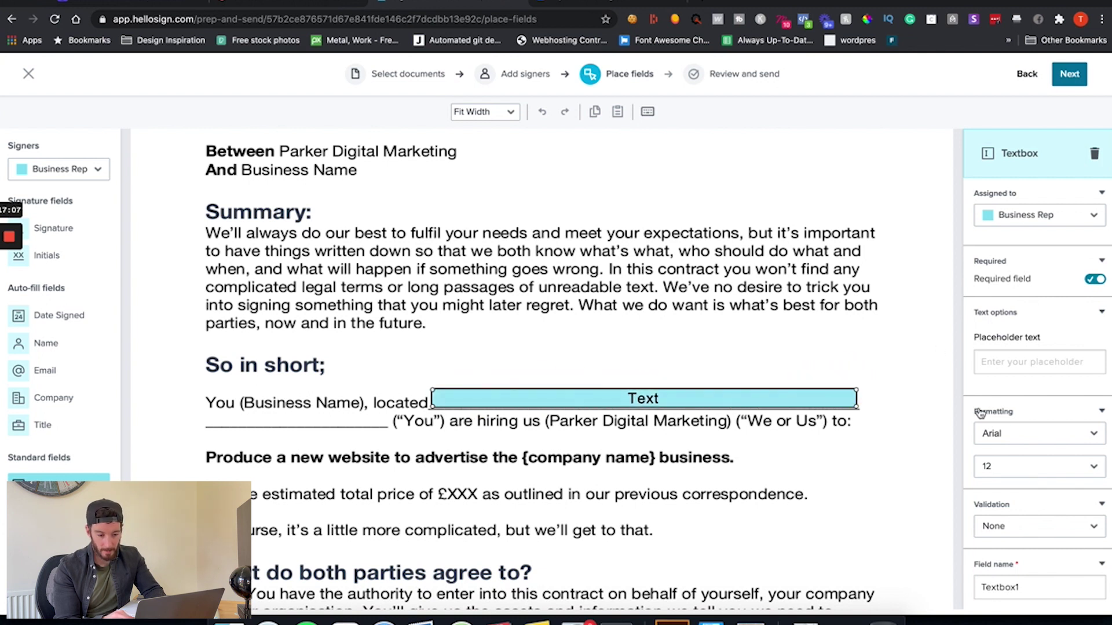
left_click(1008, 363)
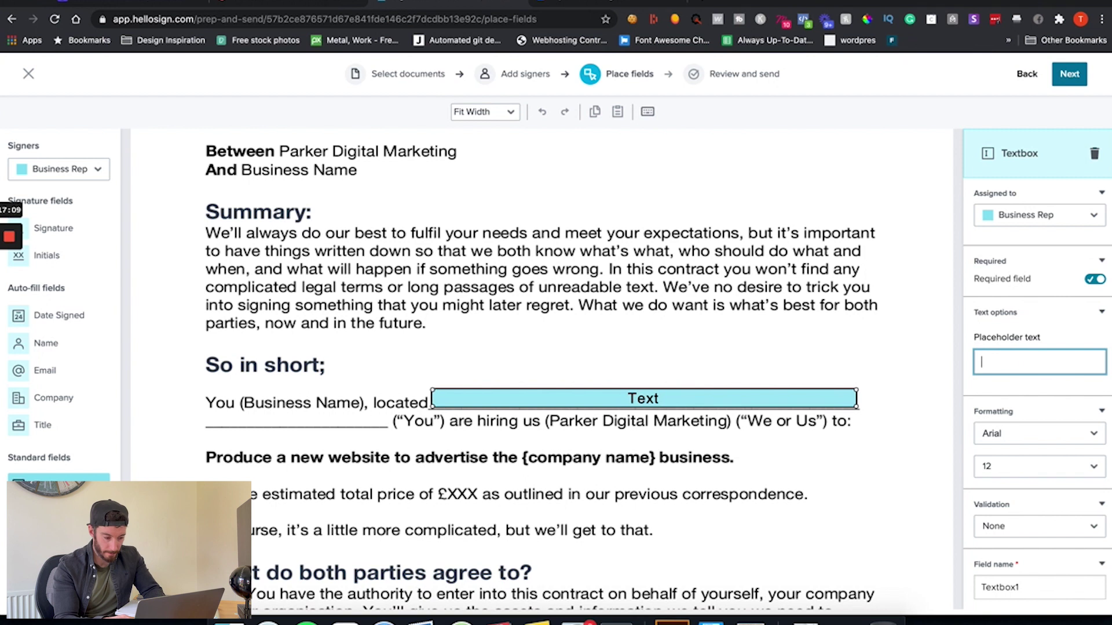
type("Address")
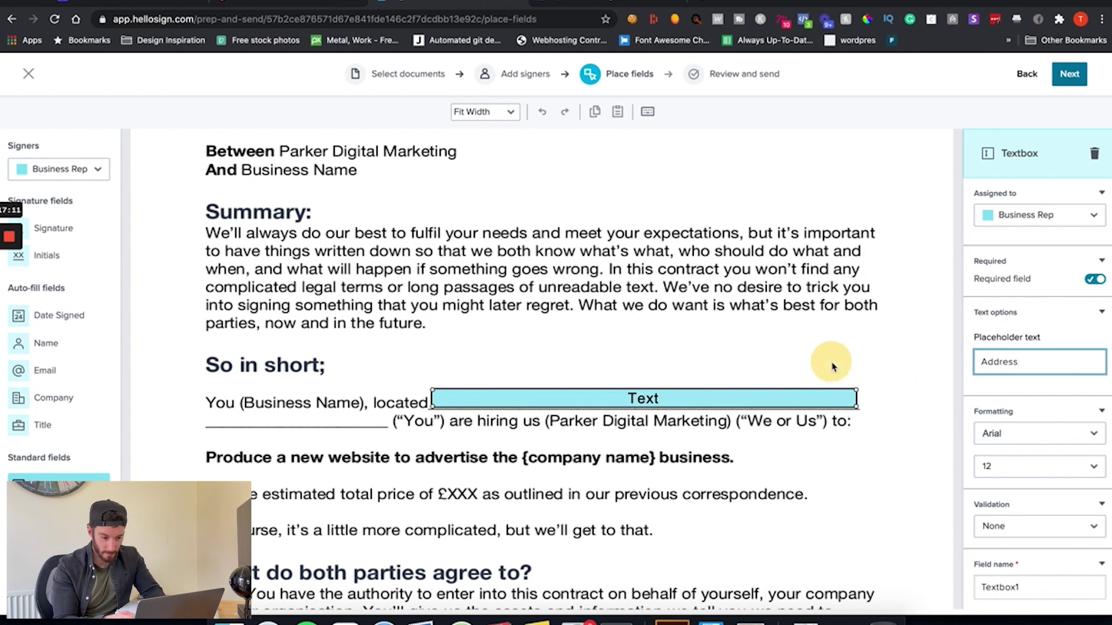
left_click(770, 371)
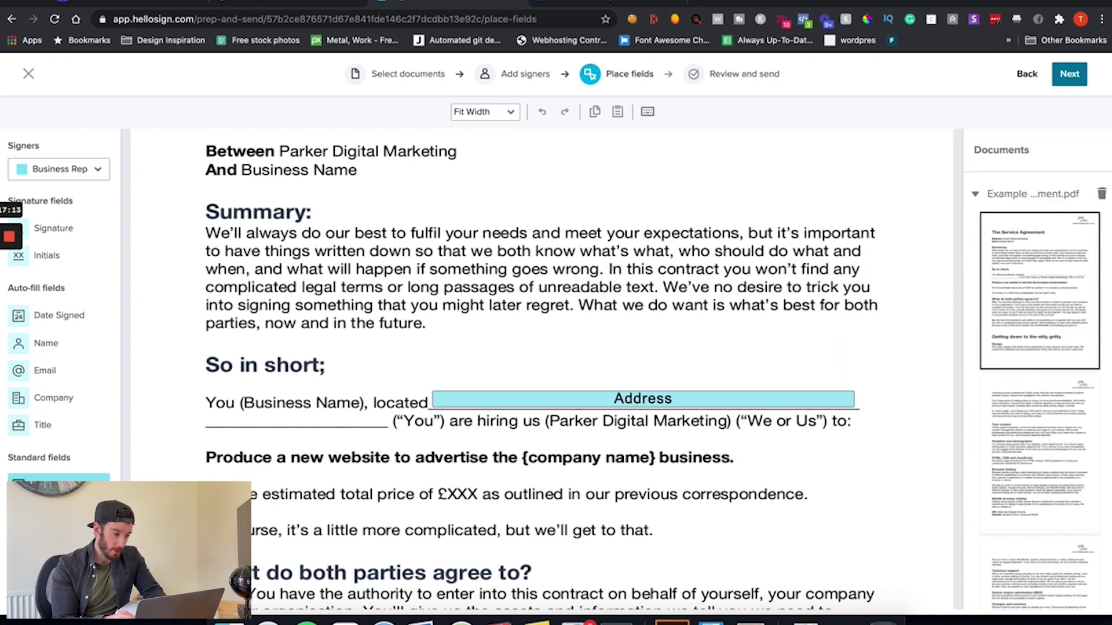
Add a second textbox over the short blank line below, fit it to the line and set its placeholder text to "address 2".
left_click_drag(58, 481, 433, 421)
left_click_drag(630, 421, 385, 423)
left_click(996, 365)
type("a")
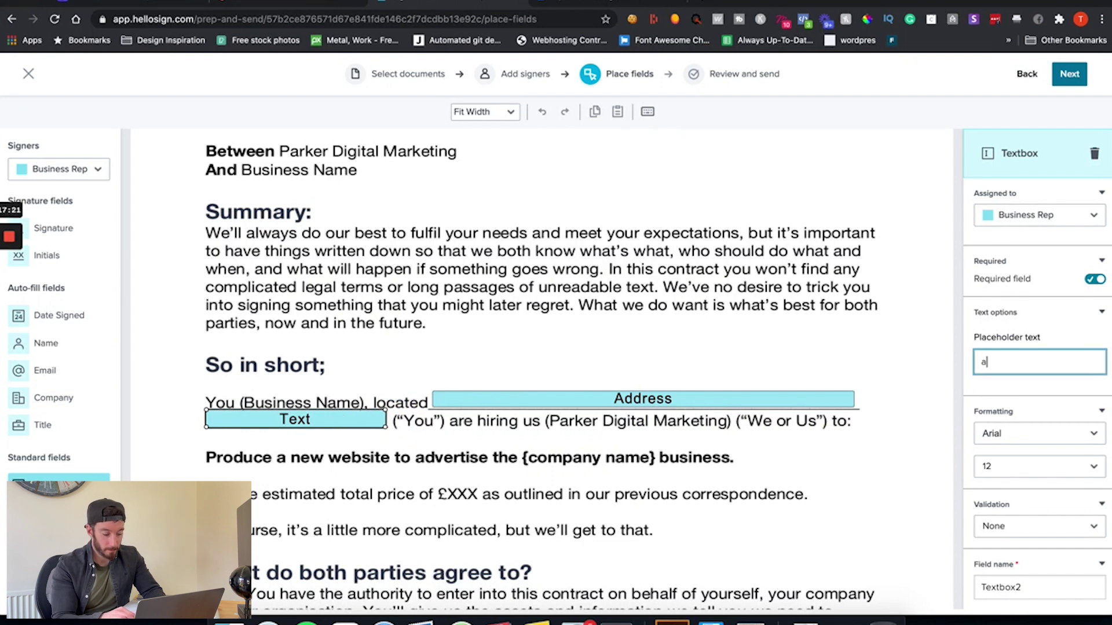
type("dres")
key("BackSpace")
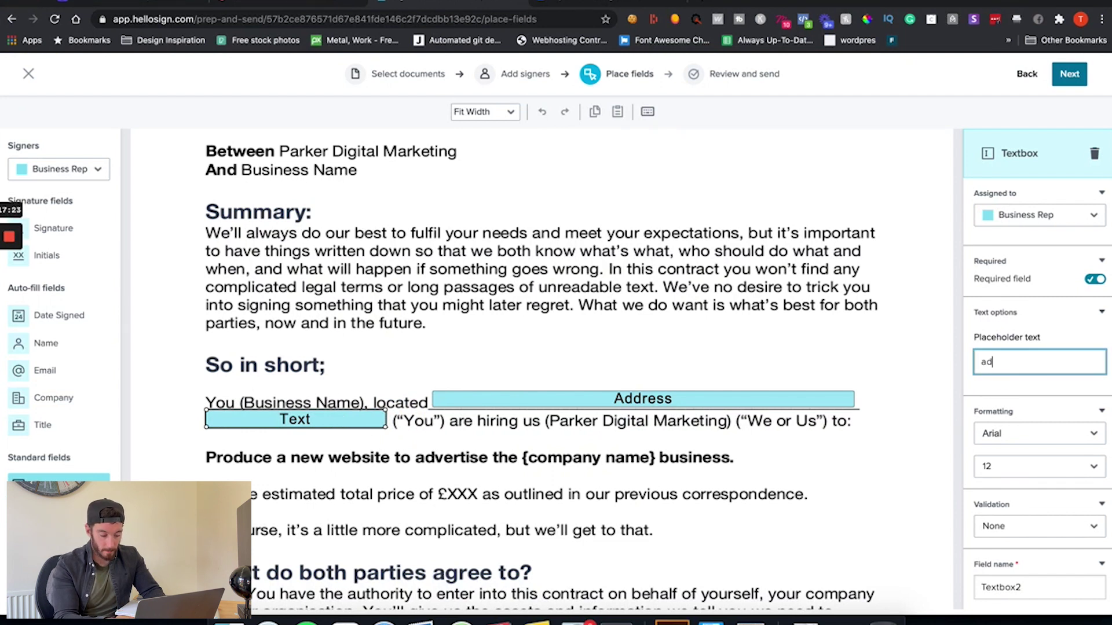
type("ss 2")
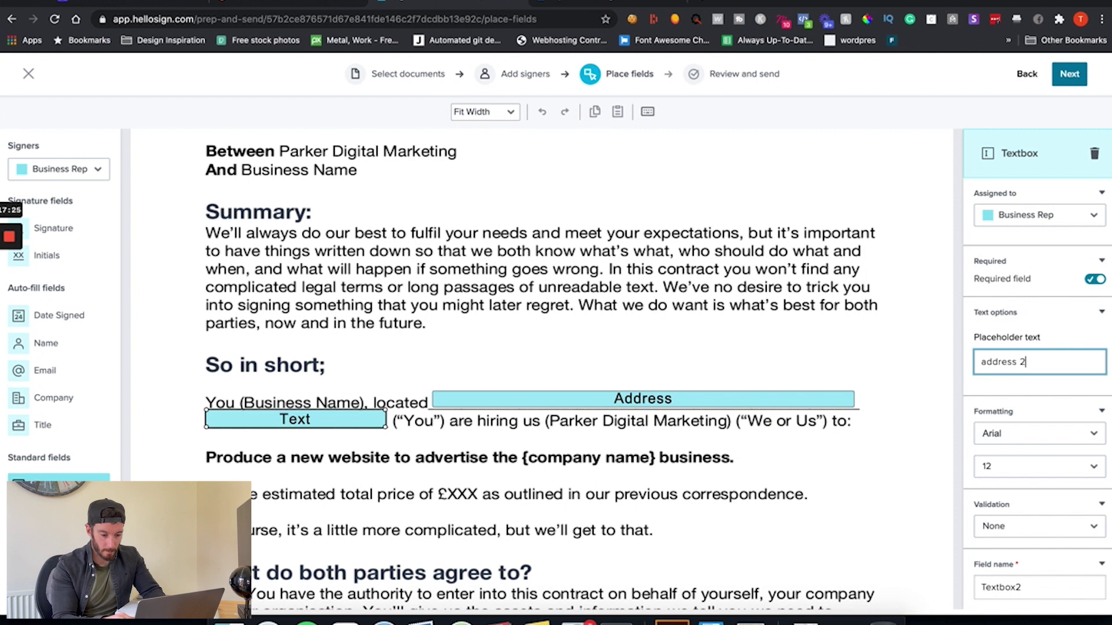
left_click(841, 370)
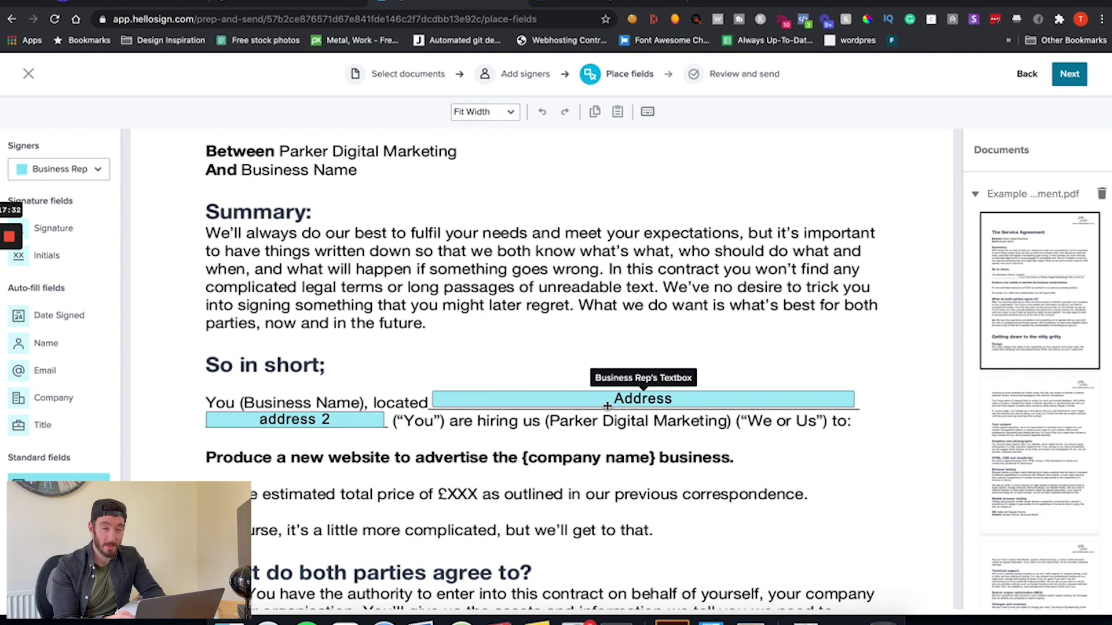
Place a signature field in the Parker Digital Marketing block, assign it to Me (now) and insert the saved signature.
scroll(519, 388, "down", 1)
scroll(520, 388, "down", 2)
scroll(448, 384, "down", 20)
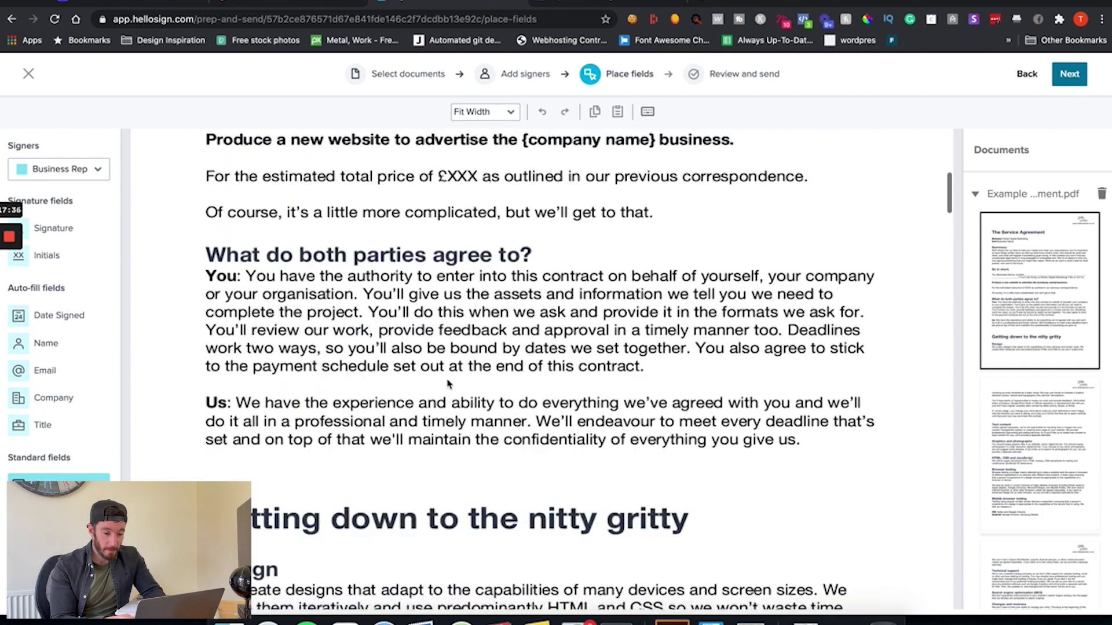
scroll(448, 384, "down", 20)
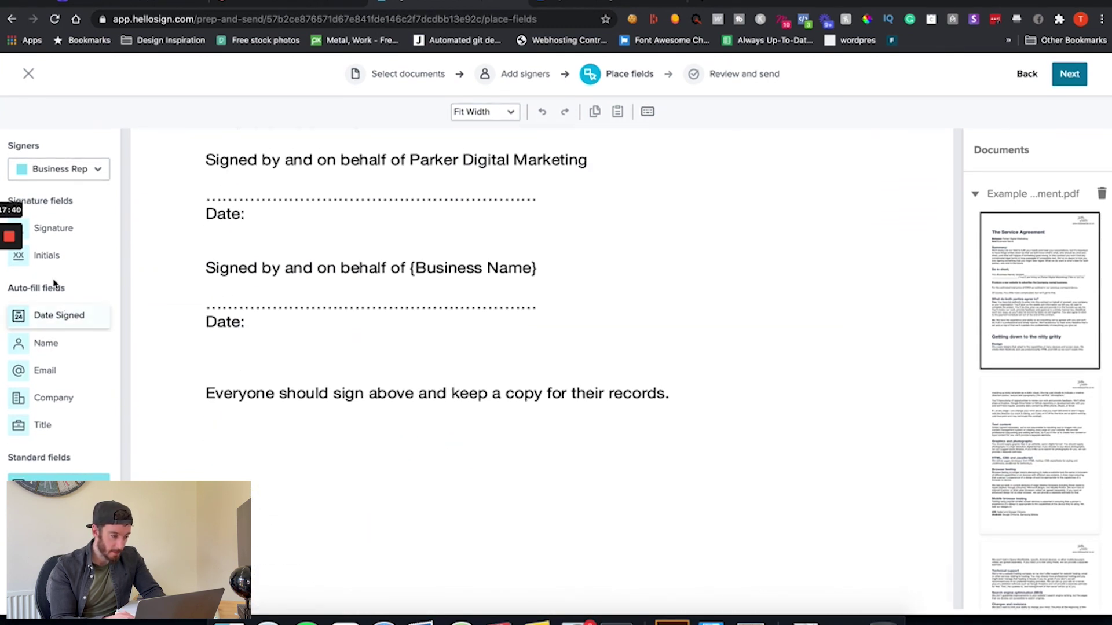
mouse_move(63, 230)
left_mouse_down()
mouse_move(242, 252)
mouse_move(236, 218)
mouse_move(94, 216)
mouse_move(255, 199)
mouse_move(271, 183)
left_mouse_up()
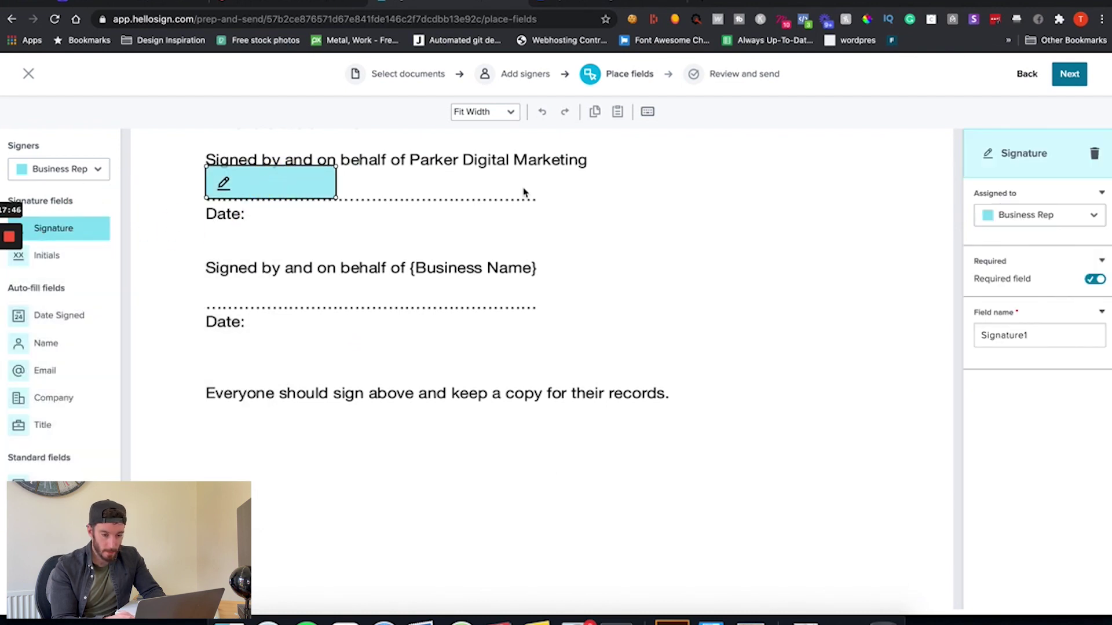
left_click(1018, 217)
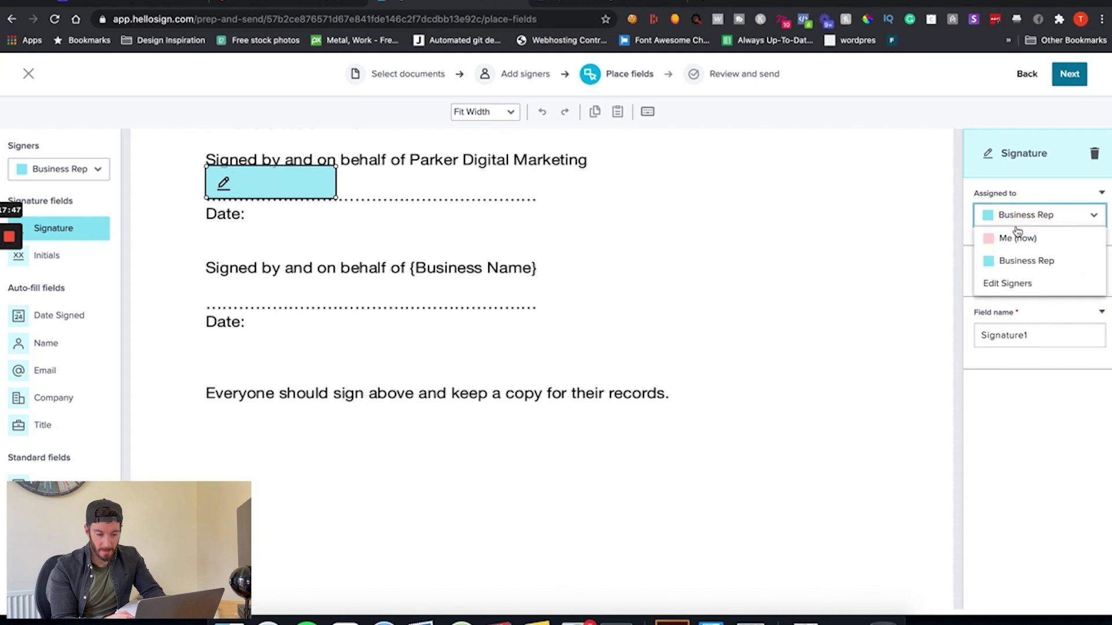
left_click(1010, 242)
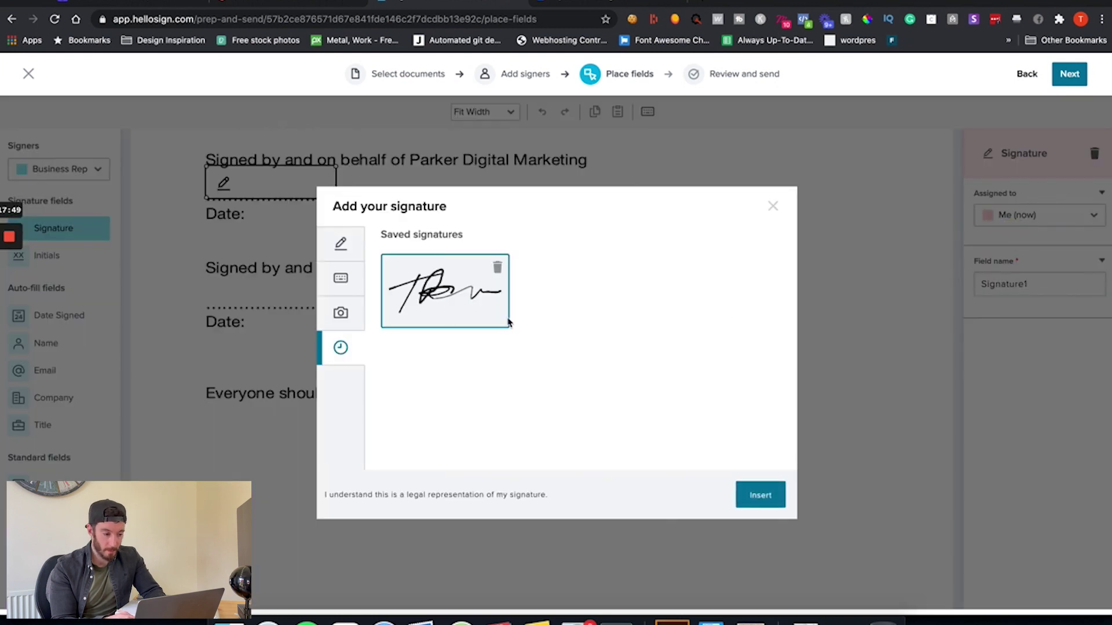
left_click(750, 497)
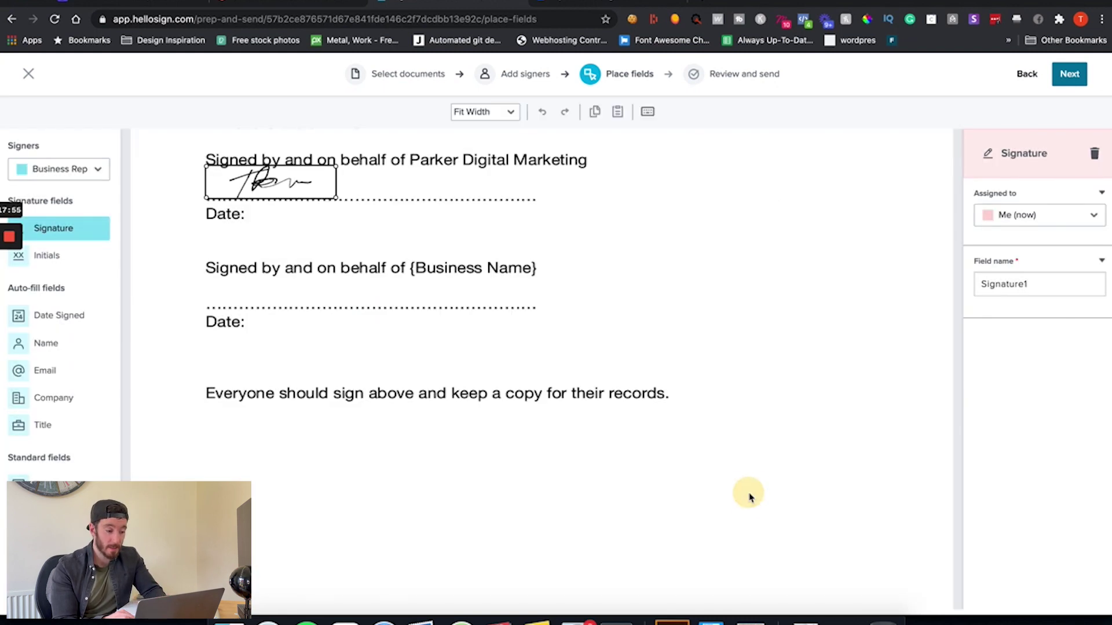
Place a Date Signed field beside Date in the Parker Digital Marketing block and assign it to Me (now).
left_click(108, 314)
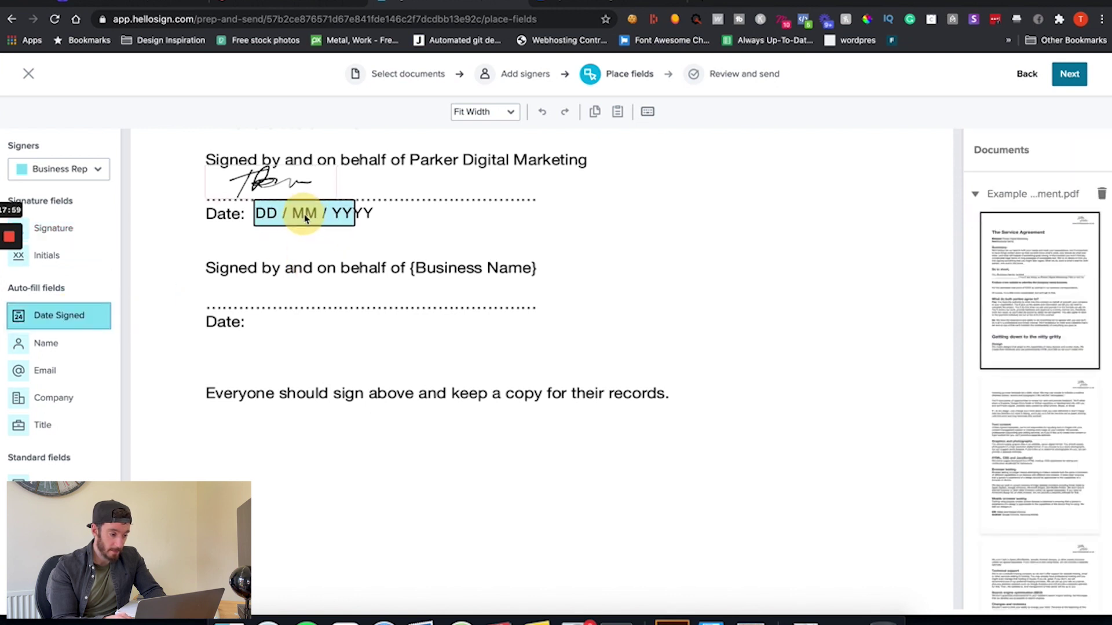
left_click(305, 214)
left_click(1035, 215)
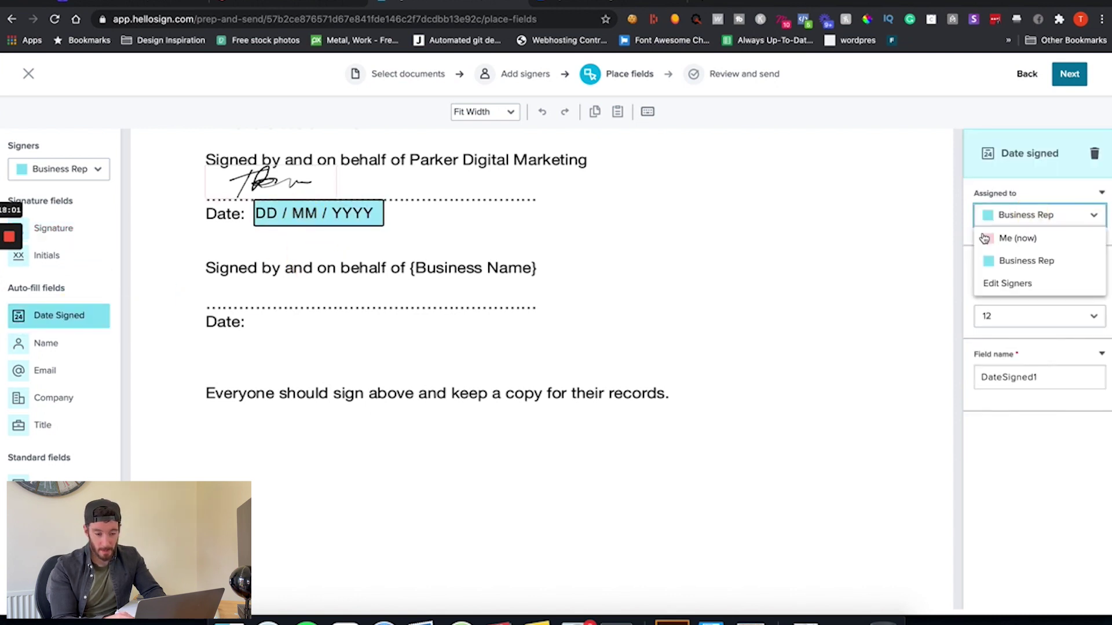
left_click(1000, 239)
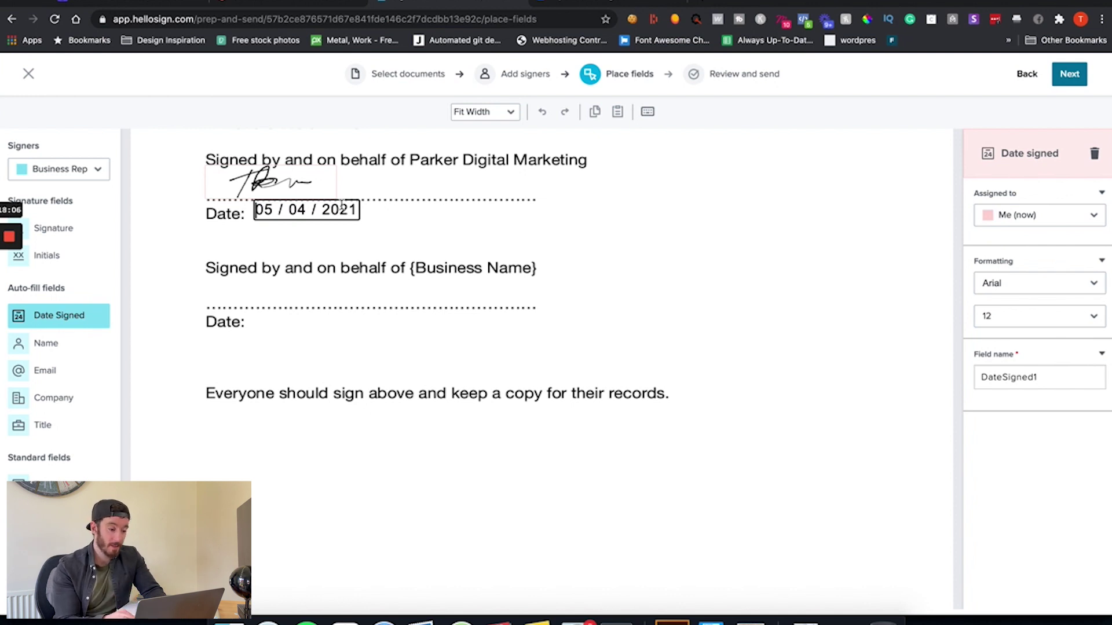
Place Business Rep's signature and Date Signed fields in the {Business Name} block and continue to reviewing and sending.
mouse_move(34, 231)
left_mouse_down()
mouse_move(276, 270)
mouse_move(235, 293)
mouse_move(274, 291)
left_mouse_up()
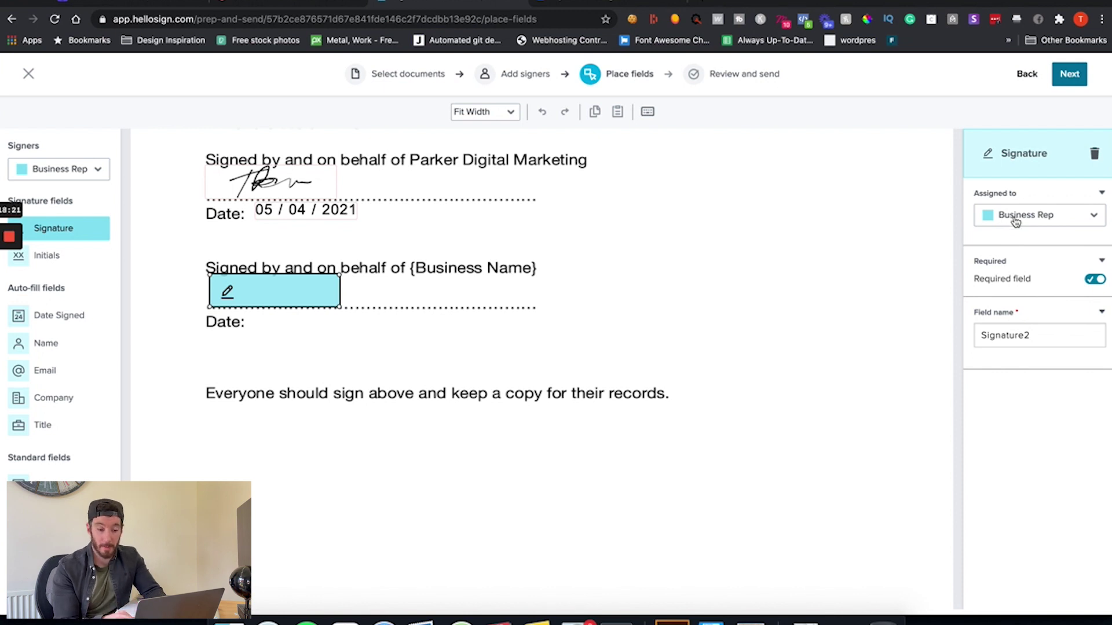
left_click_drag(36, 315, 305, 329)
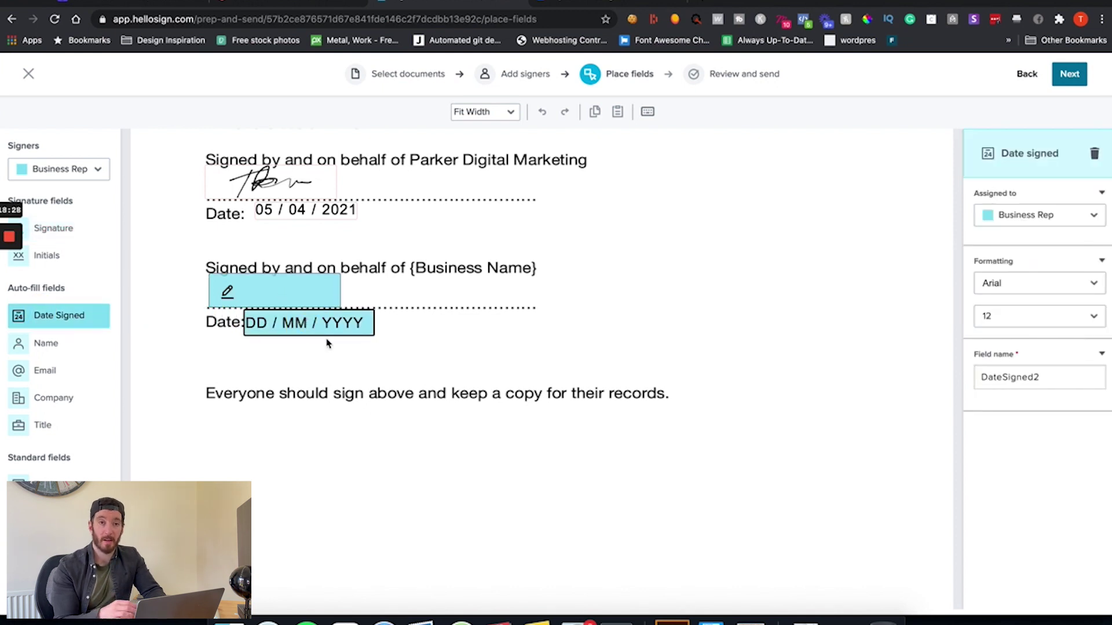
left_click(1069, 75)
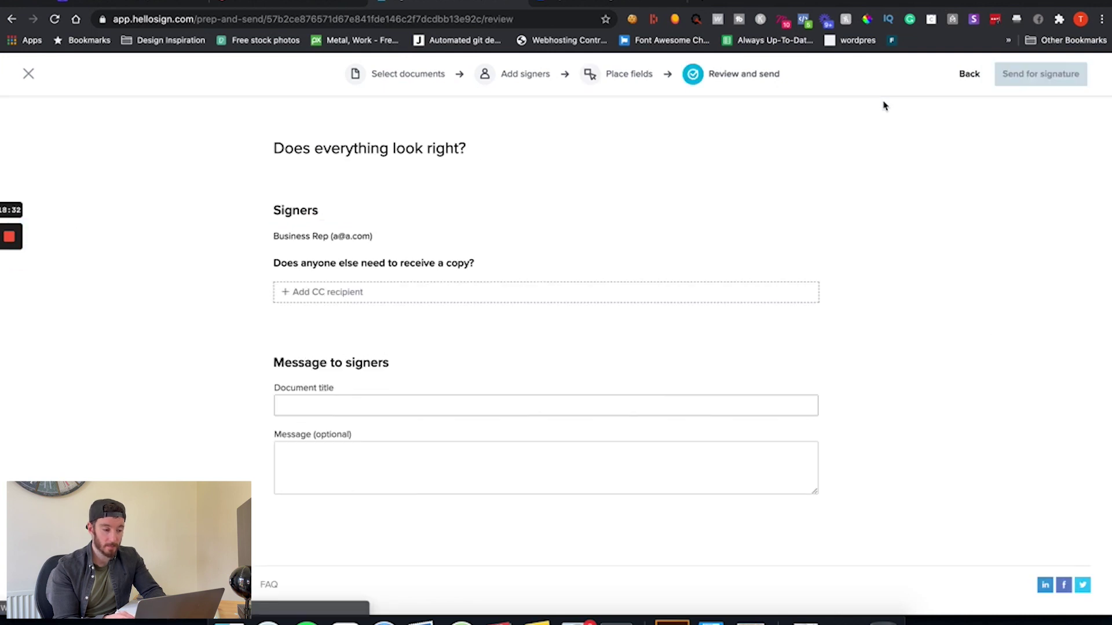
Title the document "Website Service Agreement" and make the optional message to signers ready for entry.
left_click(325, 408)
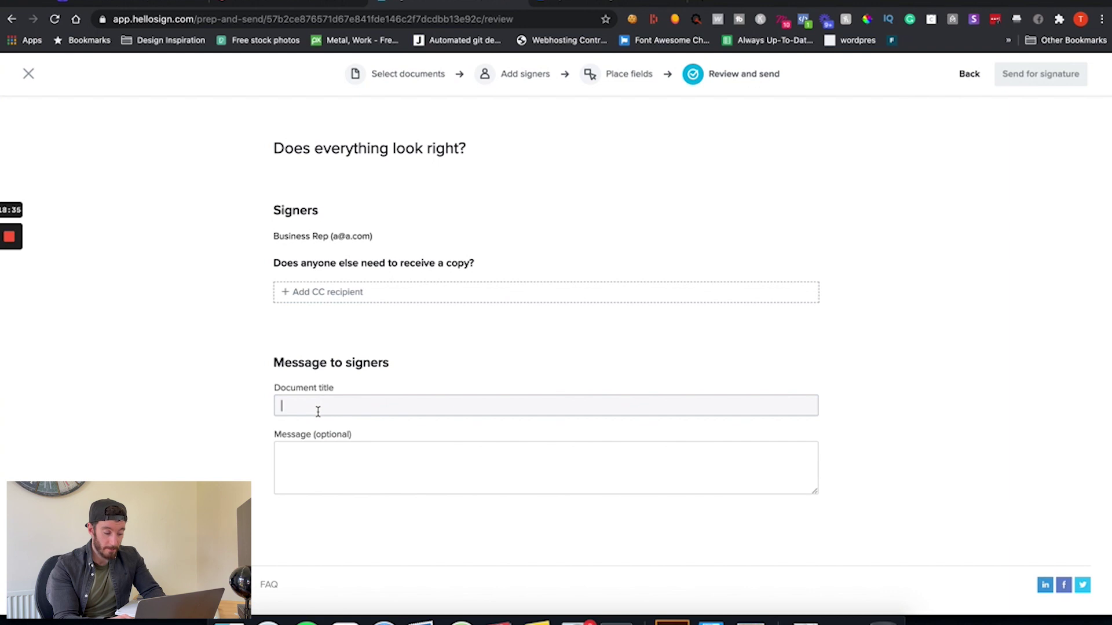
type("Website Service Areement")
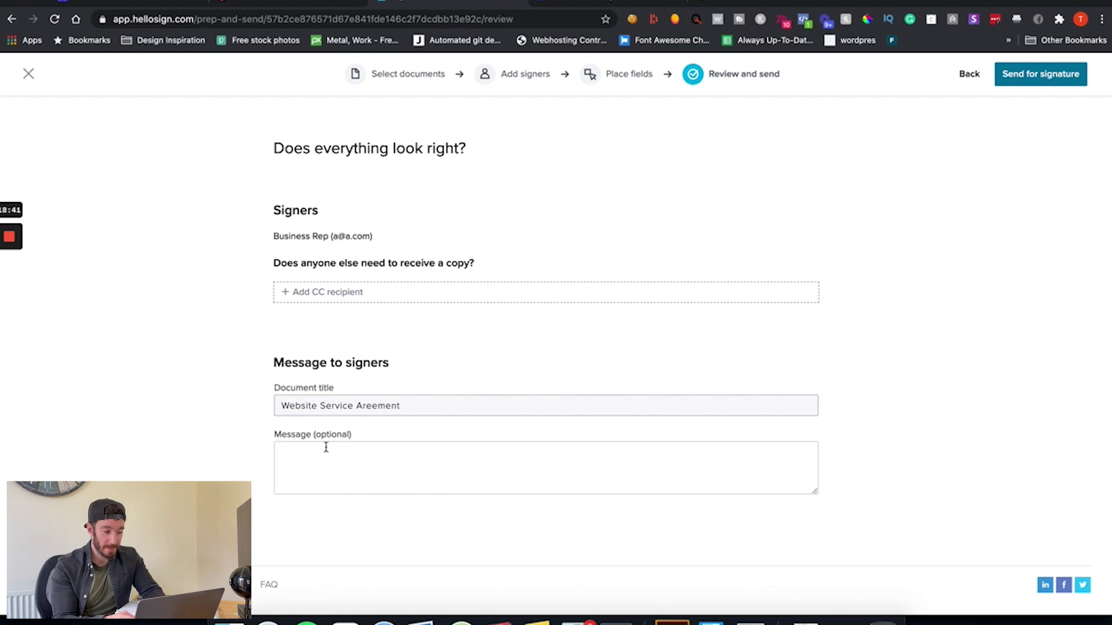
left_click(324, 456)
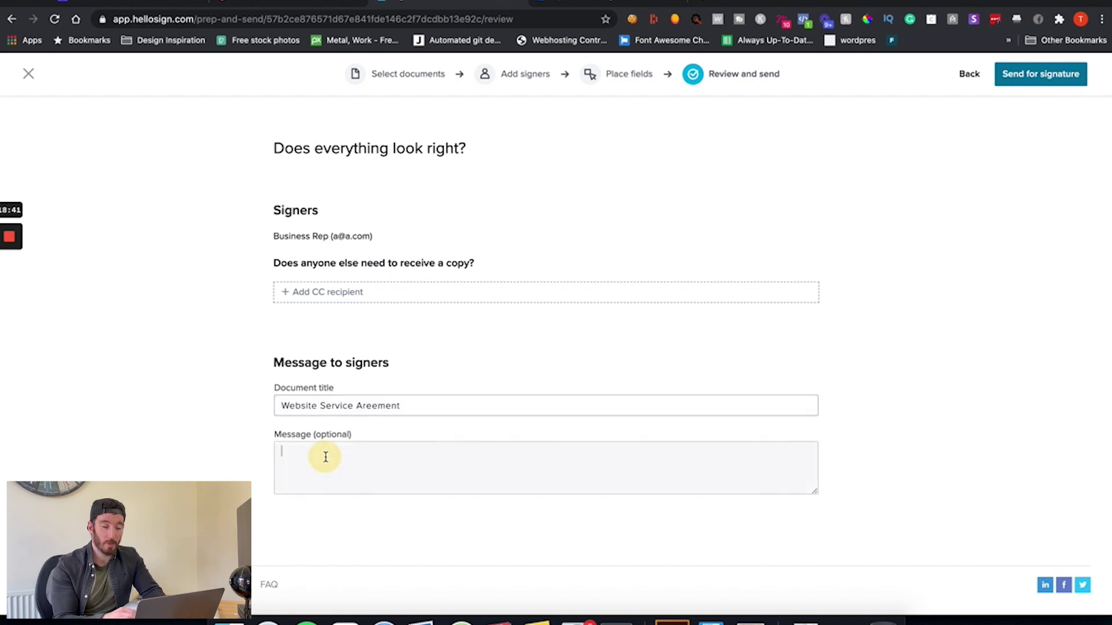
left_click(367, 405)
type("g")
left_click(357, 469)
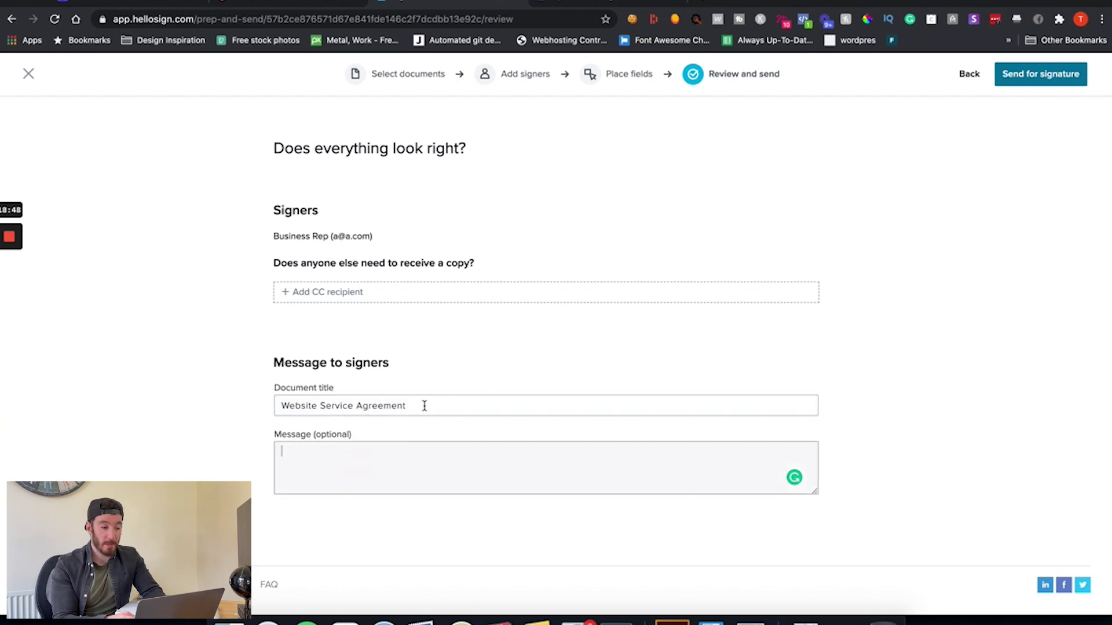